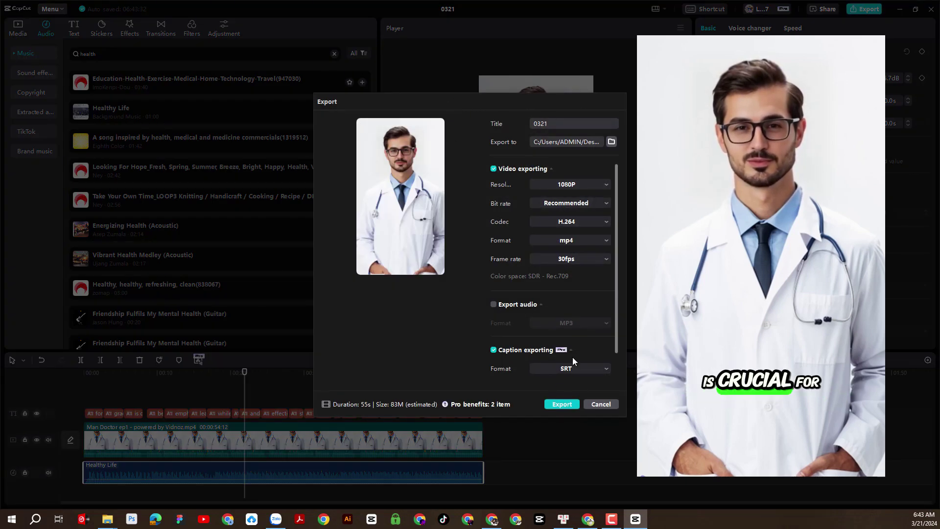
Step: Toggle caption exporting on and off, leaving it unchecked so no SRT is exported
left_click(494, 350)
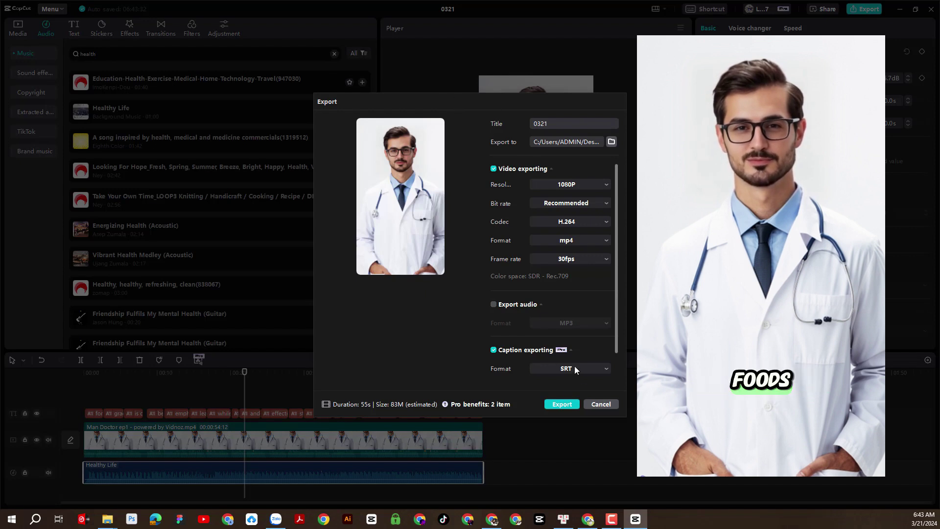
left_click(493, 349)
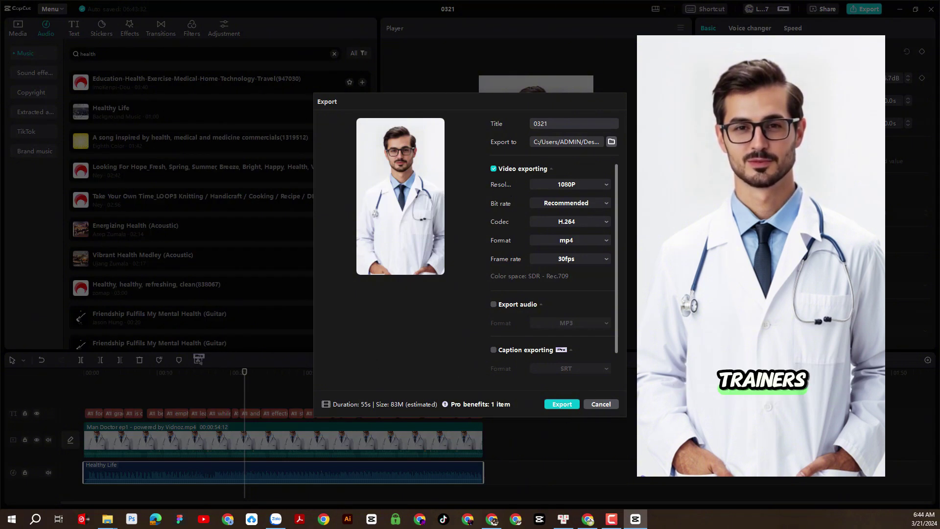
left_click(494, 349)
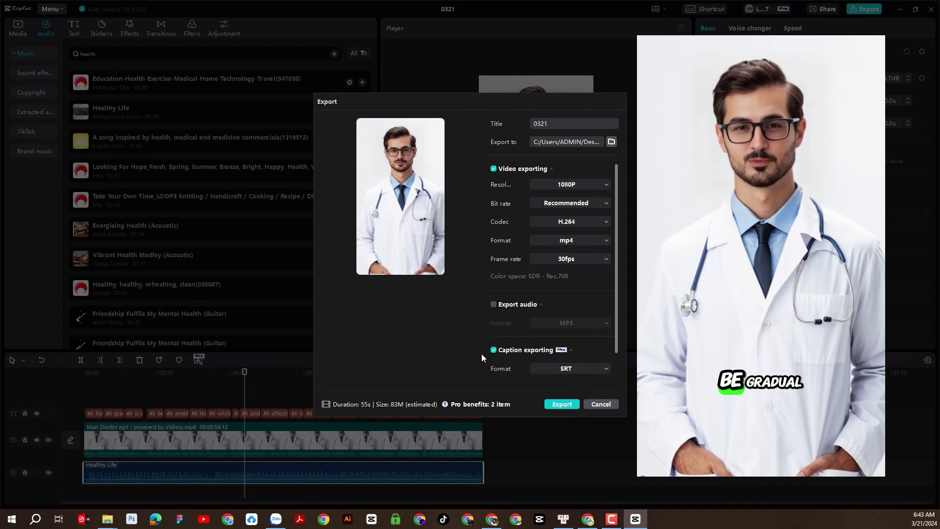
left_click(494, 349)
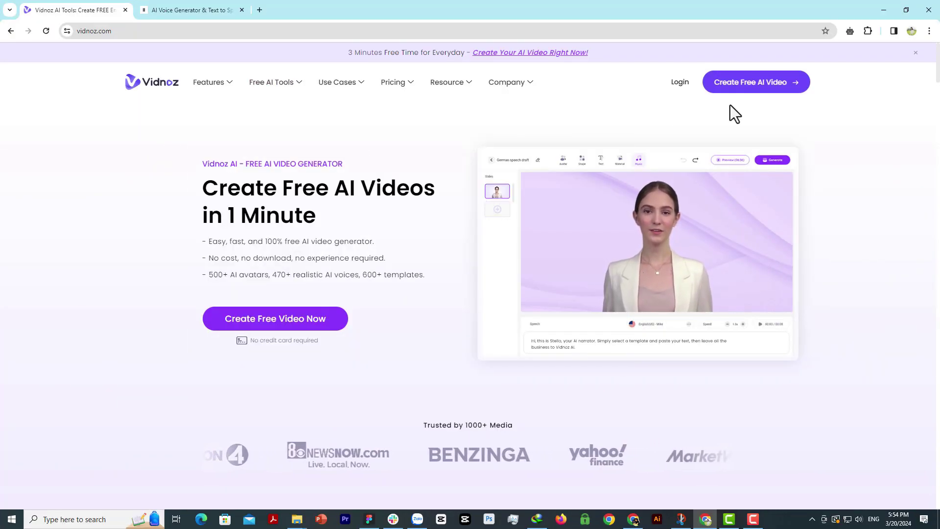
Step: Log in to Vidnoz AI with the chosen Google account
left_click(680, 85)
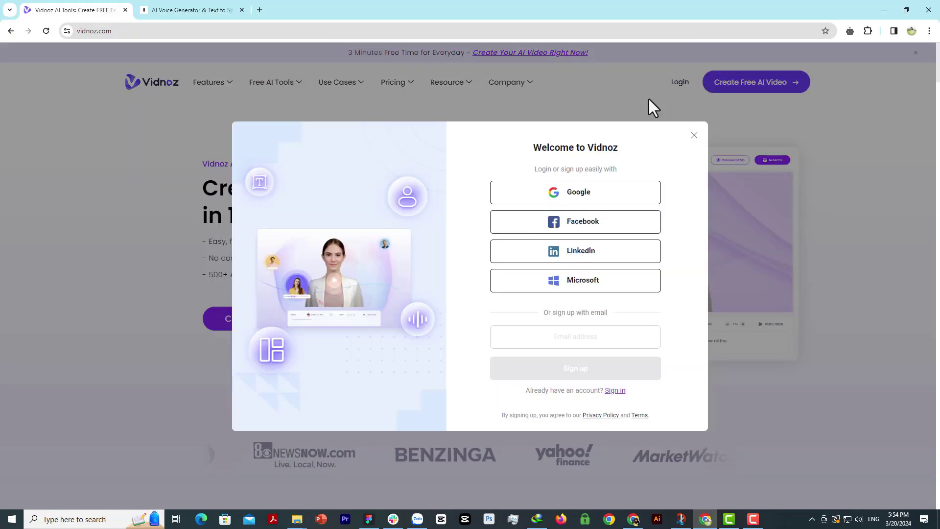
left_click(579, 200)
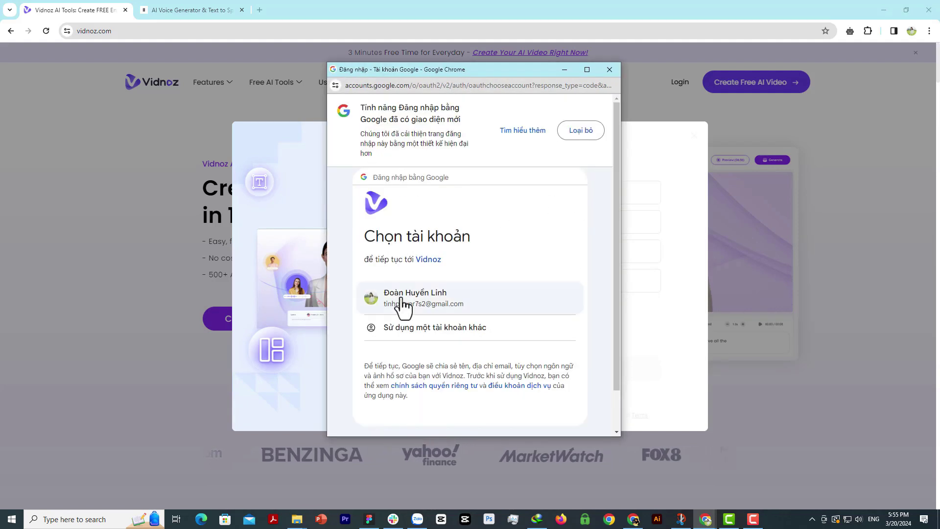
left_click(406, 305)
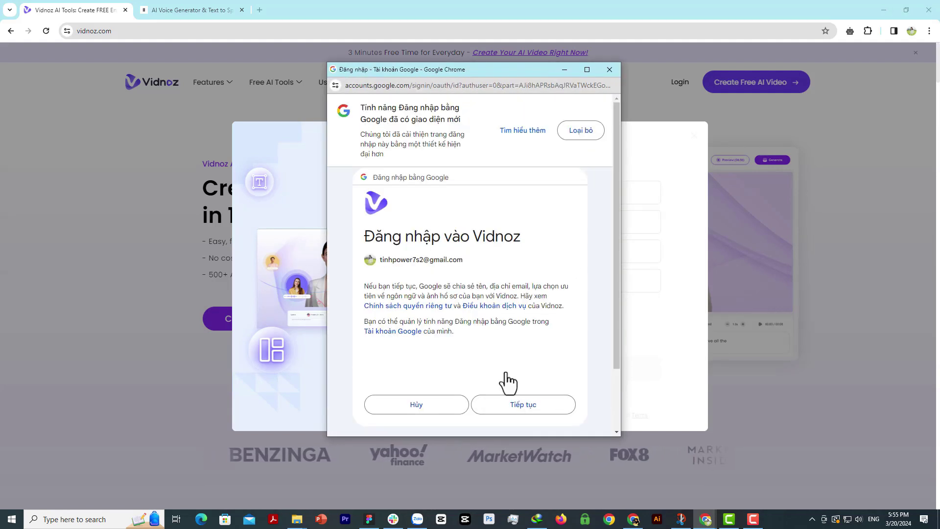
left_click(505, 405)
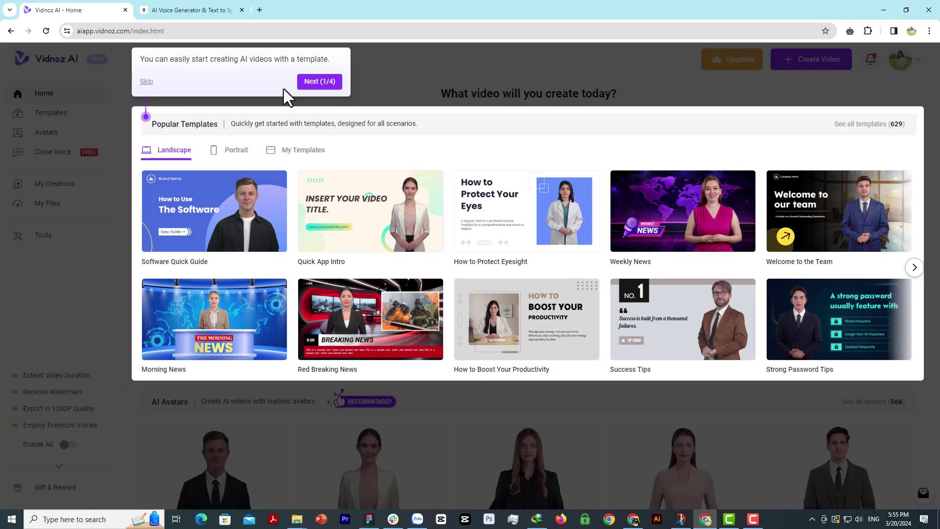
Step: Step through and dismiss the Vidnoz welcome tour
left_click(320, 83)
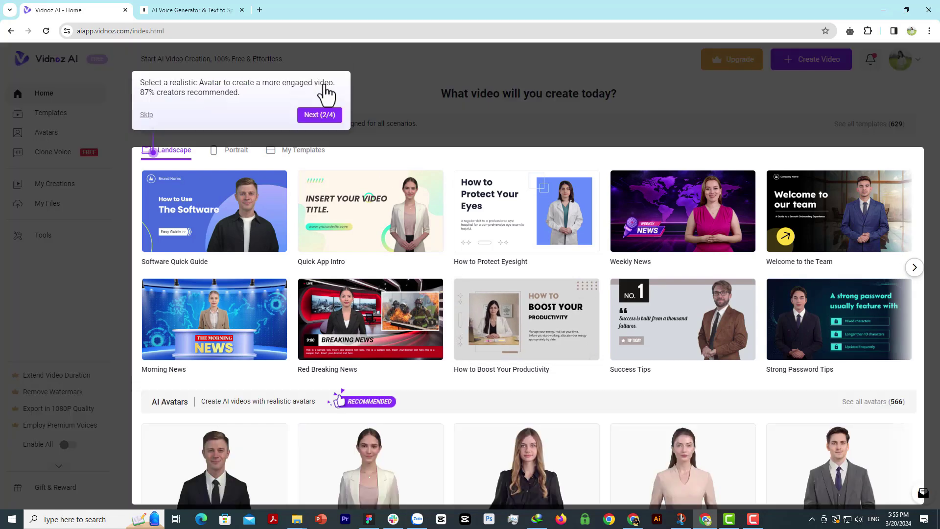
left_click(314, 118)
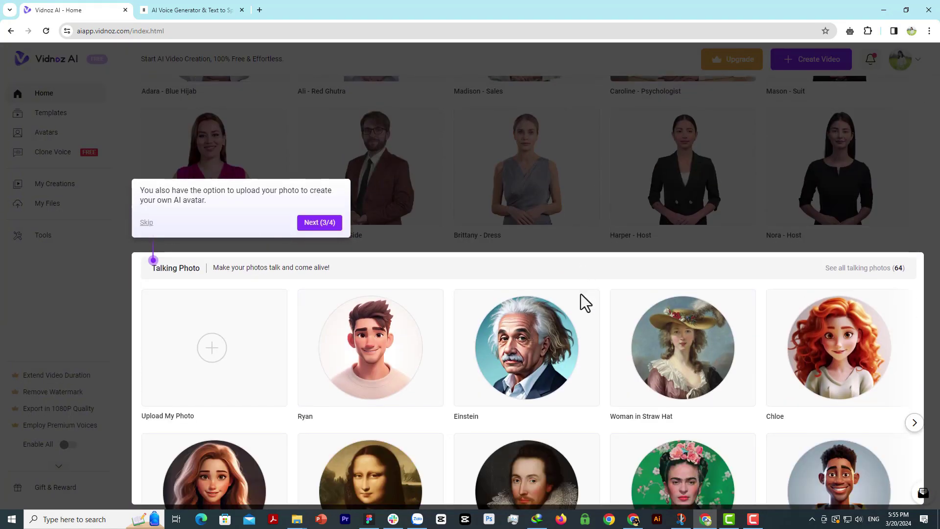
left_click(319, 223)
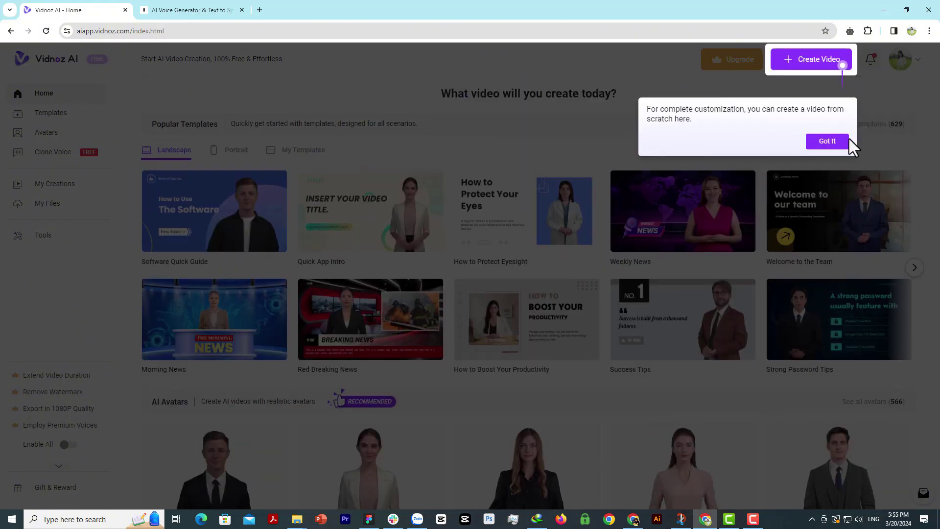
left_click(843, 141)
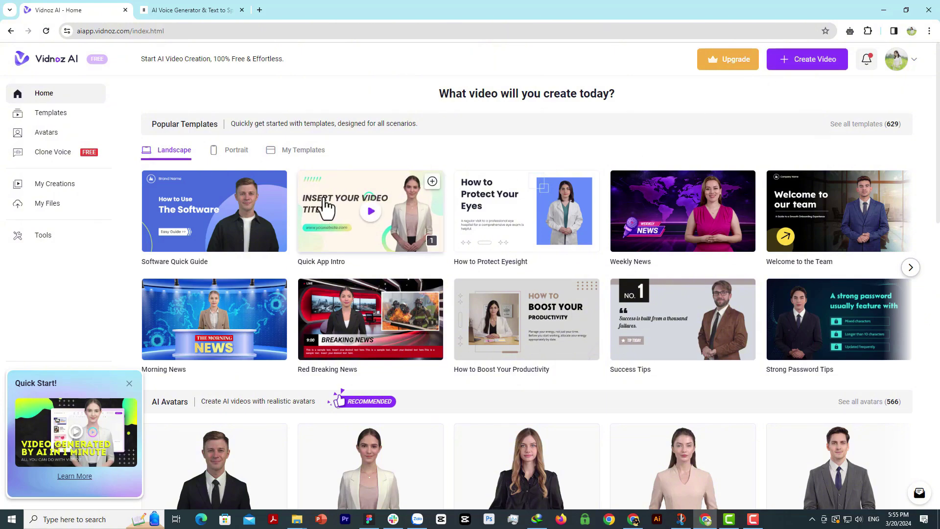
scroll(338, 220, "down", 2)
scroll(326, 208, "down", 3)
scroll(326, 208, "up", 3)
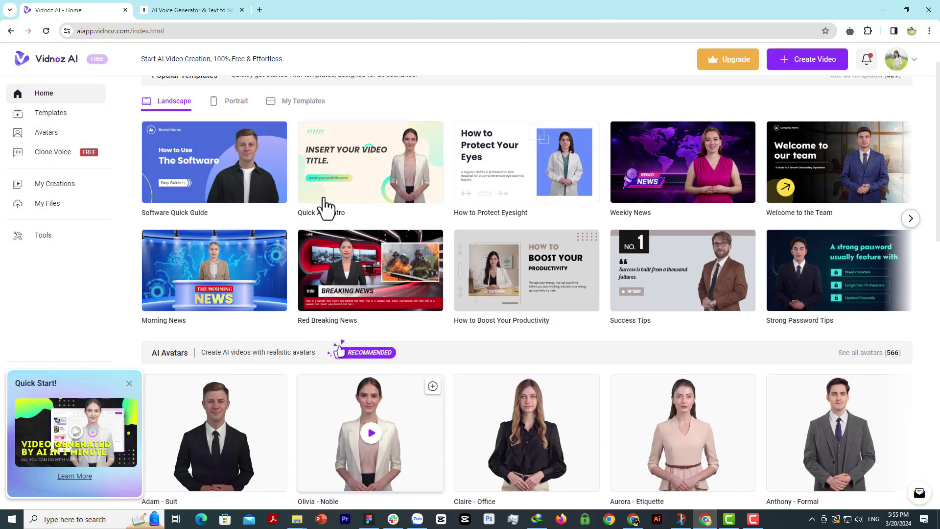
Step: Browse the portrait and saved templates, then return to the home page
left_click(237, 103)
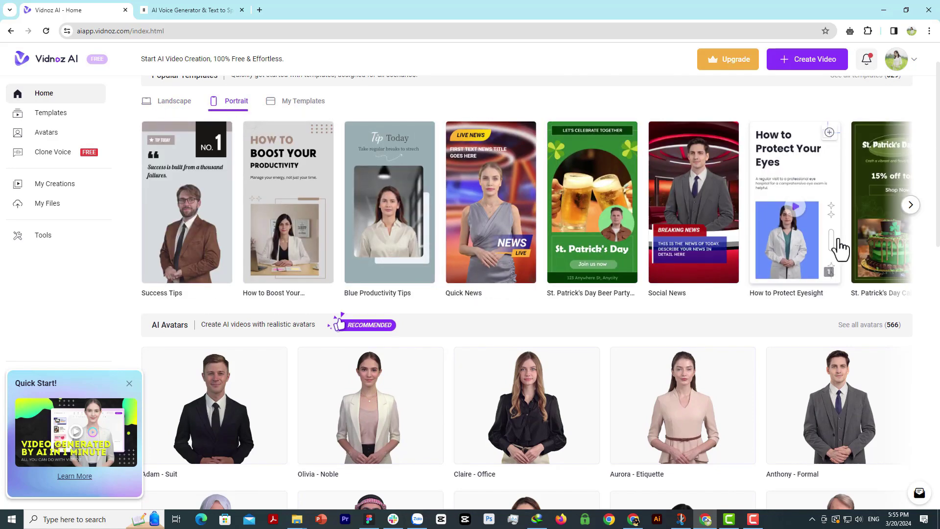
left_click(910, 207)
left_click(909, 208)
scroll(300, 157, "up", 1)
left_click(302, 160)
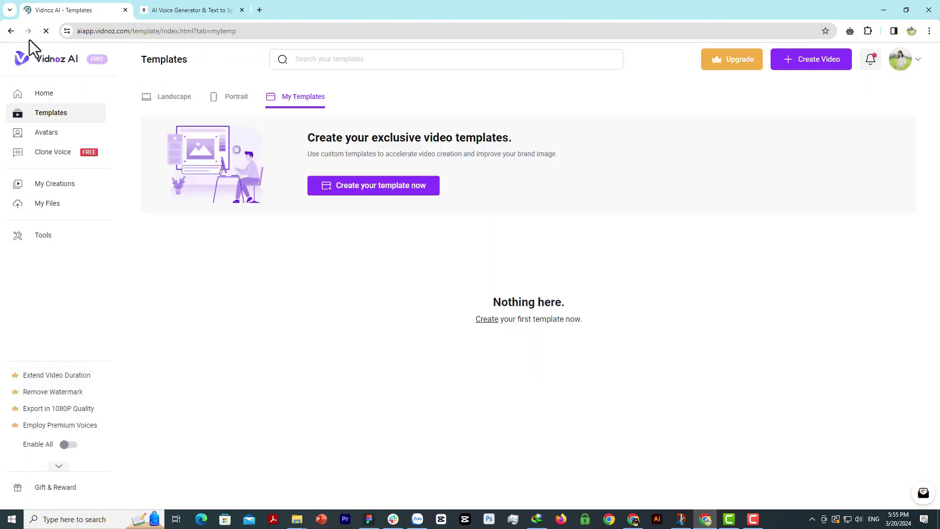
left_click(10, 31)
scroll(329, 190, "down", 2)
scroll(329, 190, "down", 1)
scroll(353, 162, "down", 1)
scroll(734, 213, "down", 2)
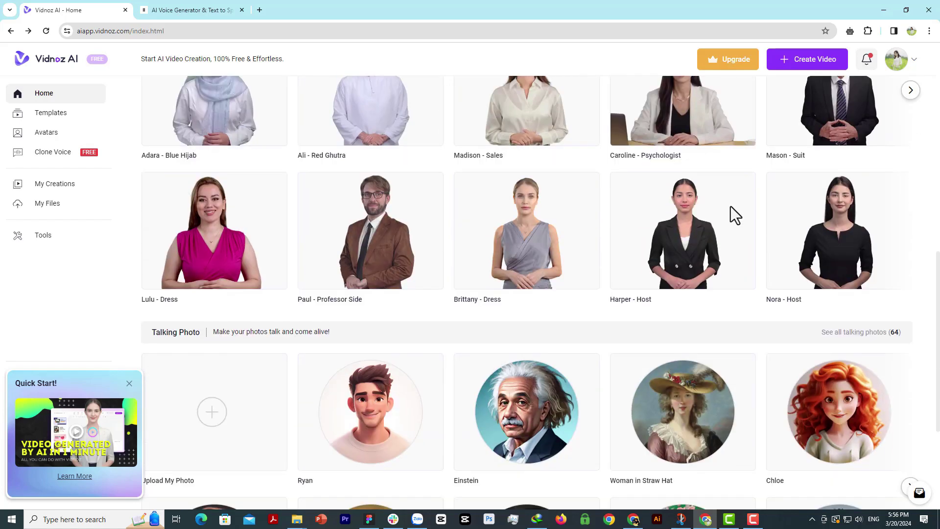
scroll(727, 214, "down", 2)
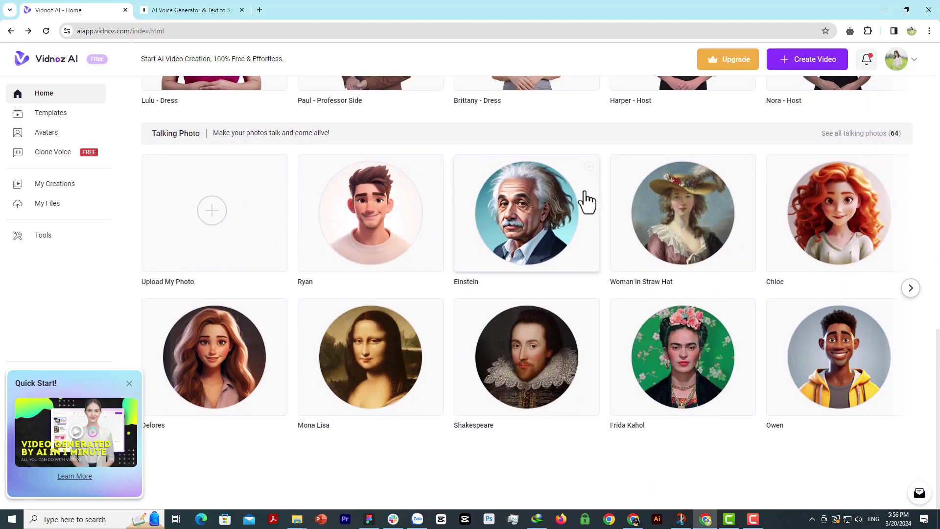
scroll(632, 206, "up", 2)
scroll(657, 210, "up", 2)
scroll(661, 211, "up", 2)
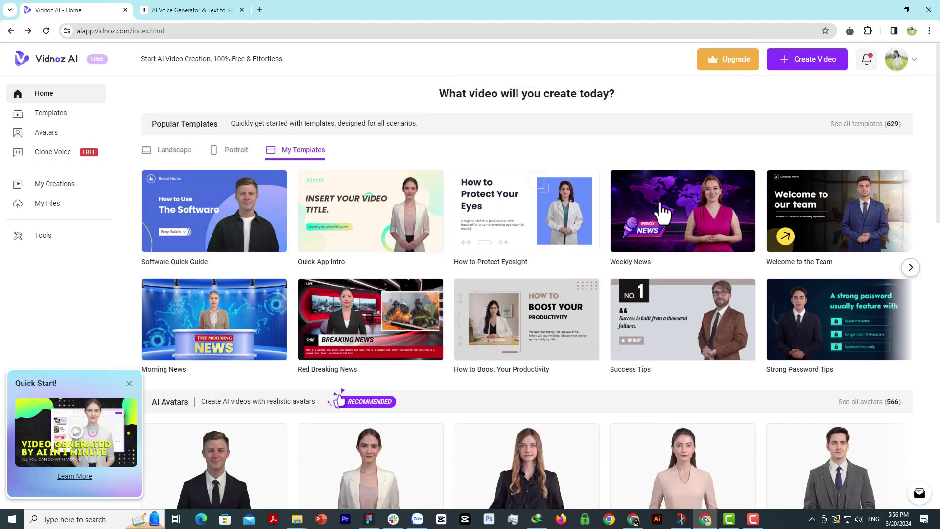
Step: Check the paid-plan pricing, then bring up the Create Video options
left_click(735, 65)
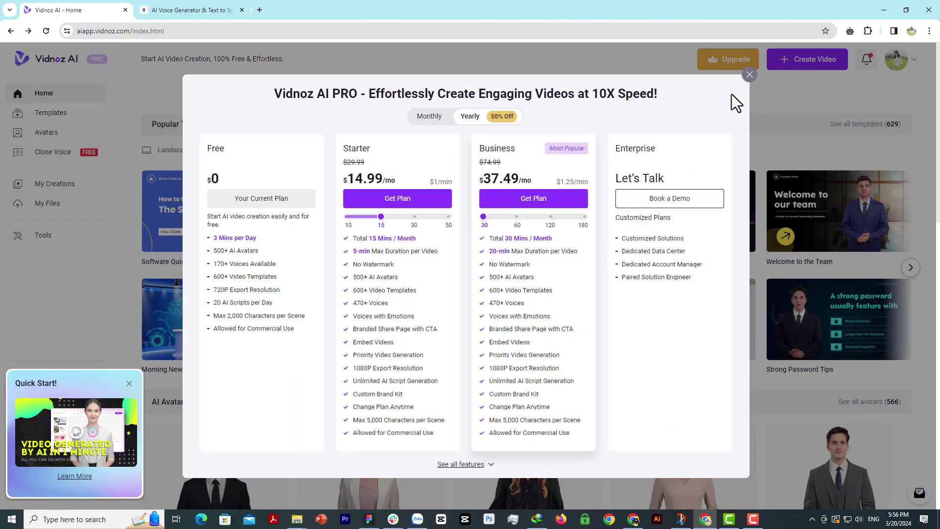
left_click(749, 74)
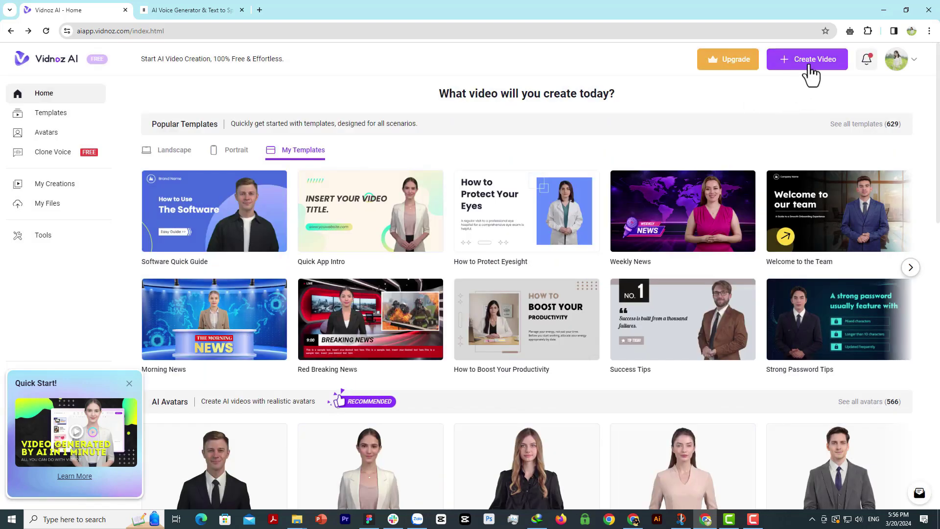
left_click(810, 72)
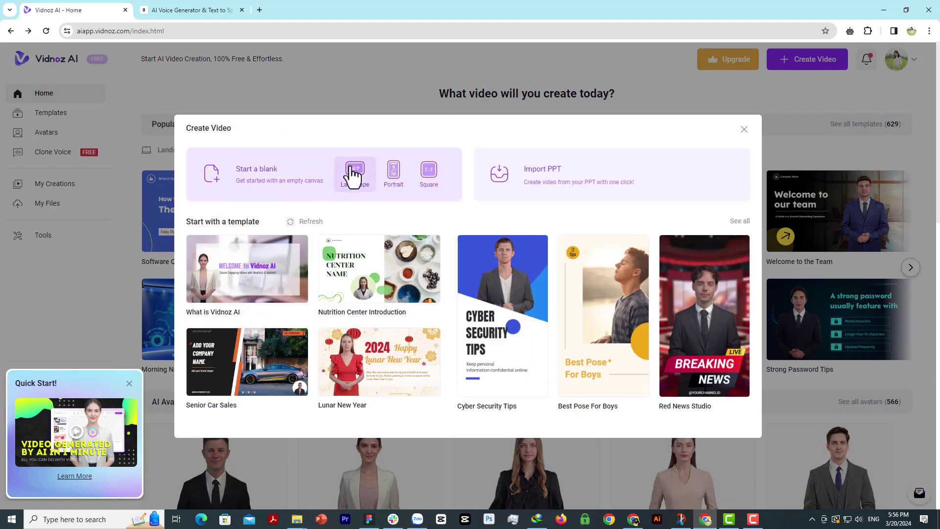
Step: Start a blank portrait video and dismiss the editor tour
left_click(402, 185)
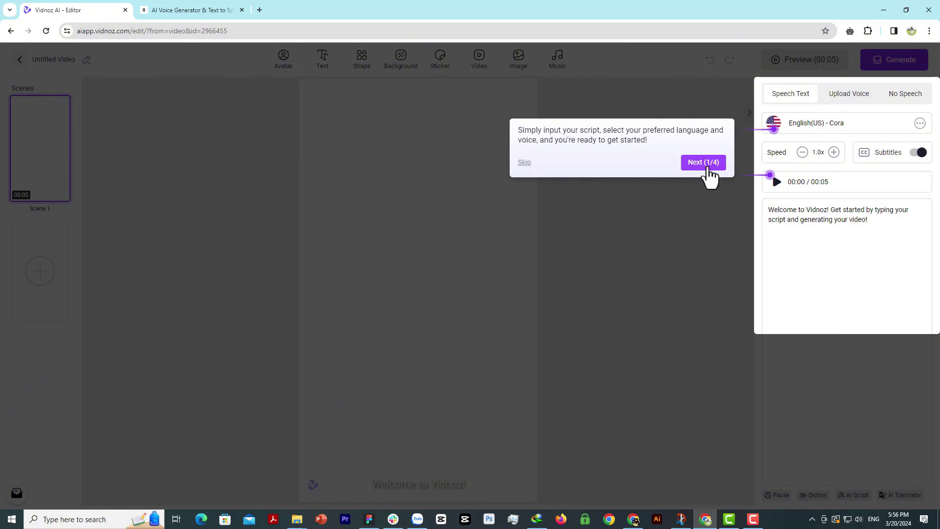
left_click(704, 162)
left_click(531, 138)
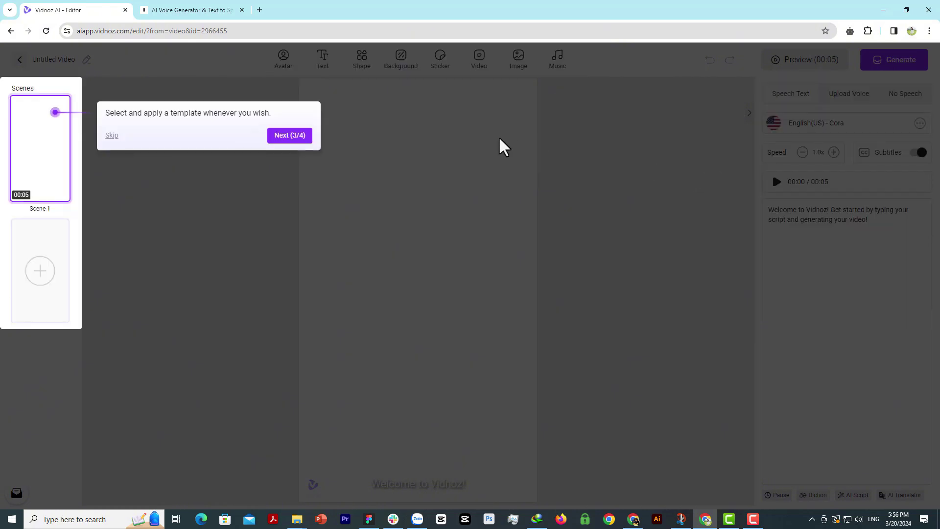
left_click(294, 137)
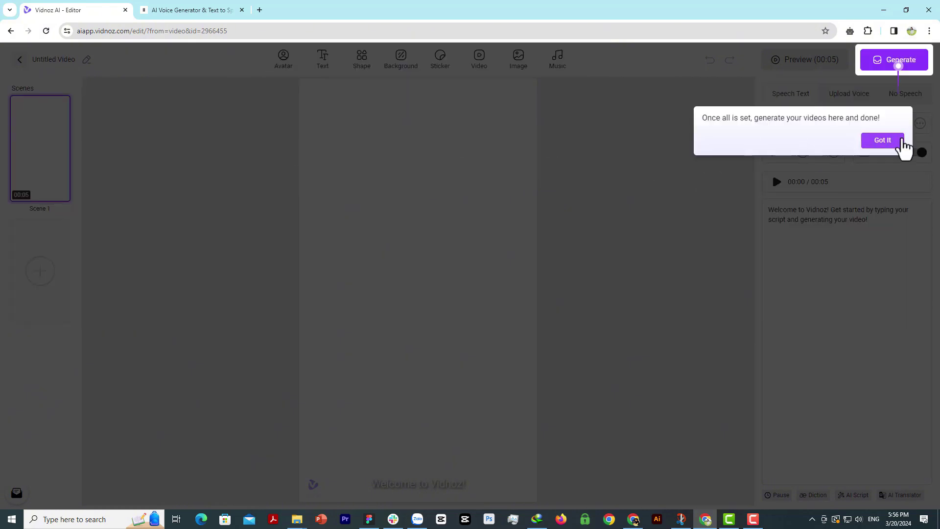
left_click(887, 141)
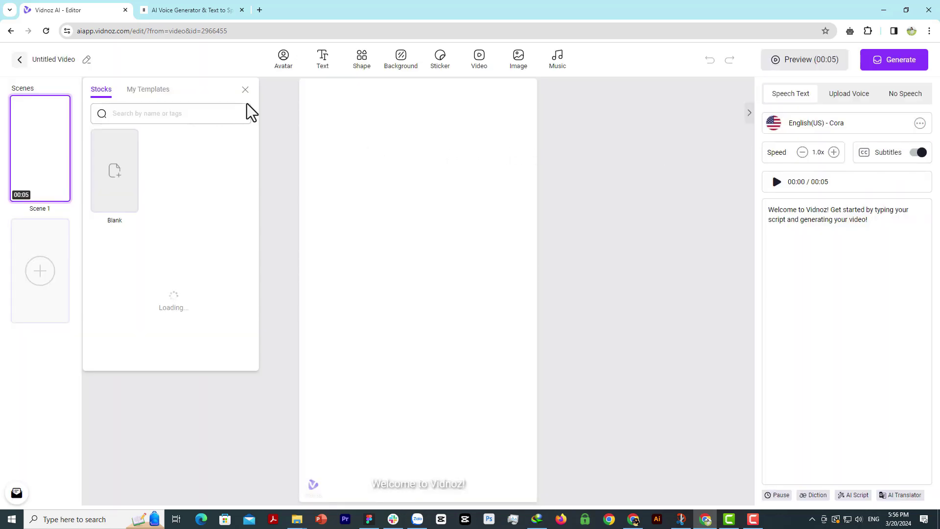
Step: Close the template browser and show the Talking Photo avatars
left_click(246, 90)
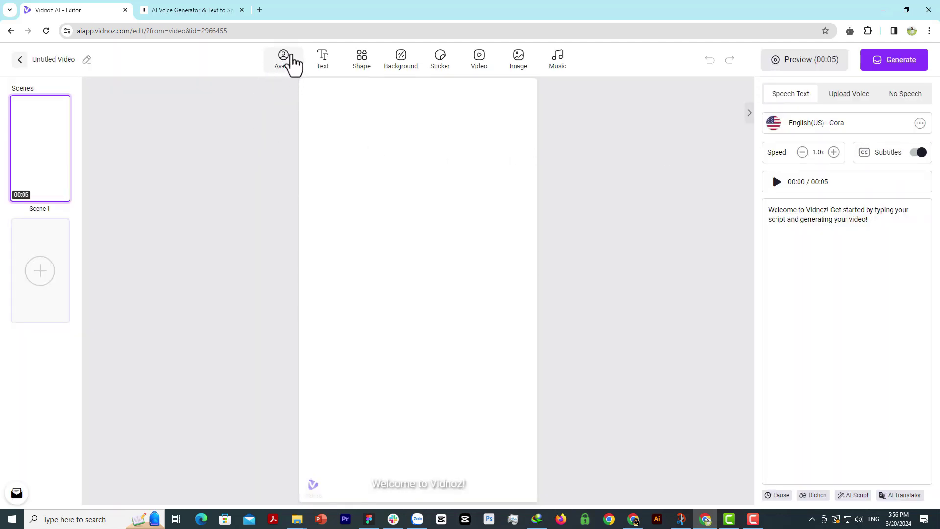
left_click(285, 65)
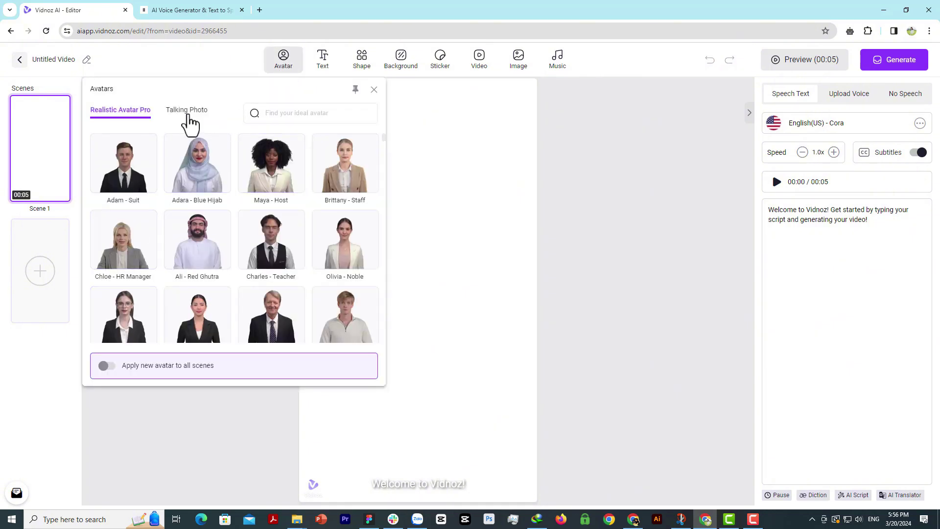
left_click(191, 114)
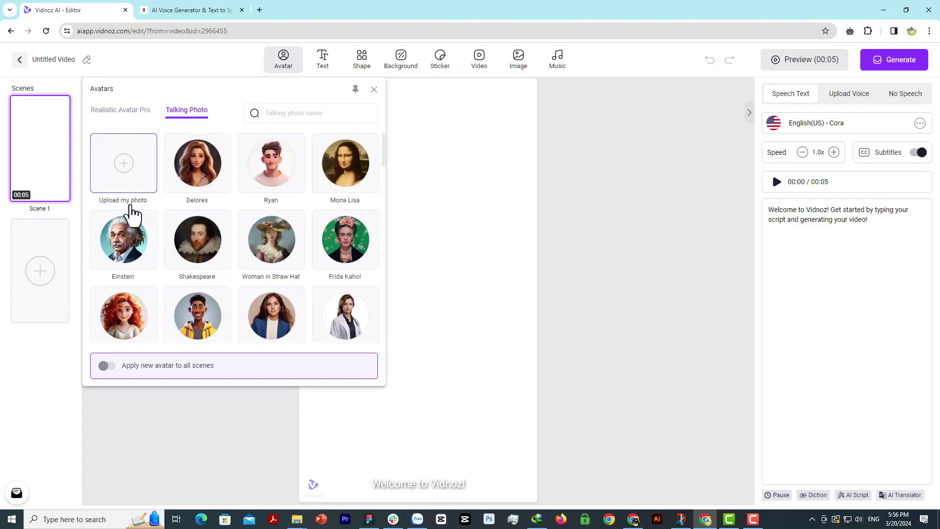
Step: Upload 01.png from the Desktop vi folder for a talking photo
left_click(135, 189)
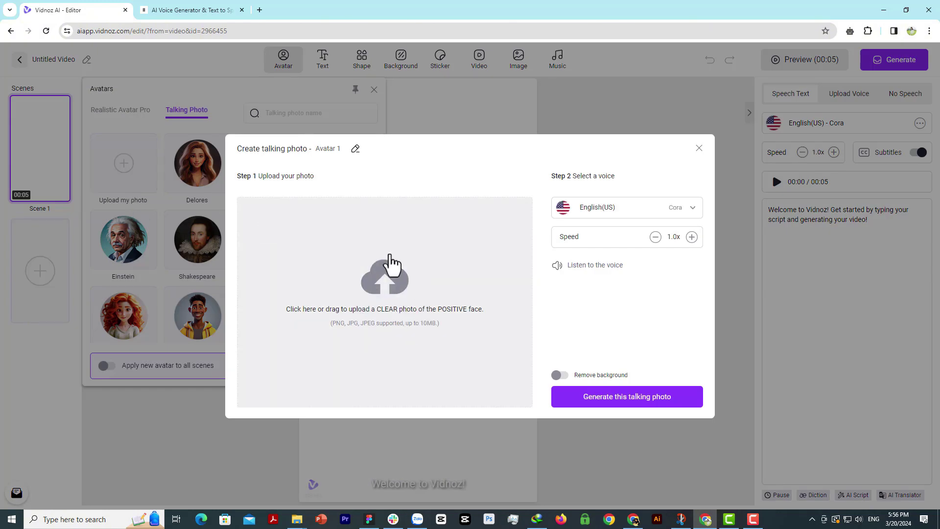
left_click(402, 285)
left_click(417, 29)
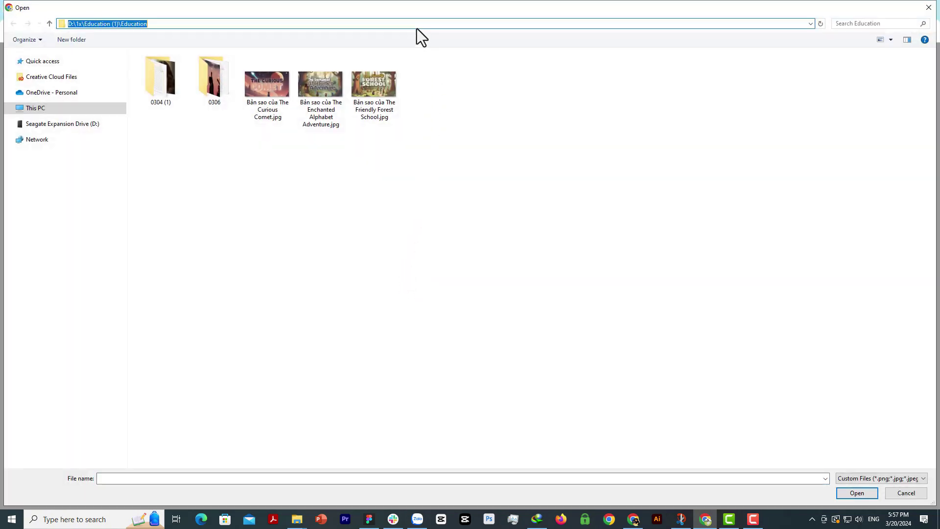
type("C:\\Users\\Designer\\Desktop\\vi")
key("Return")
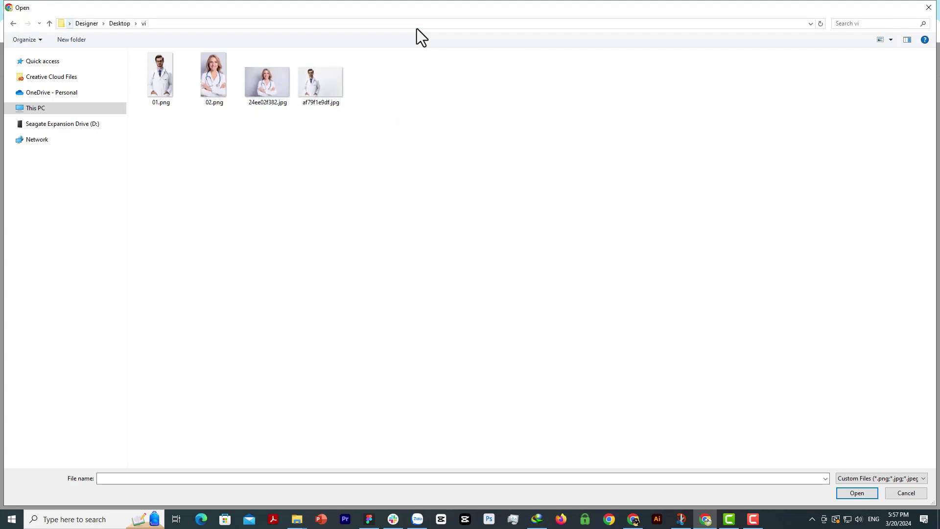
right_click(416, 119)
left_click(576, 120)
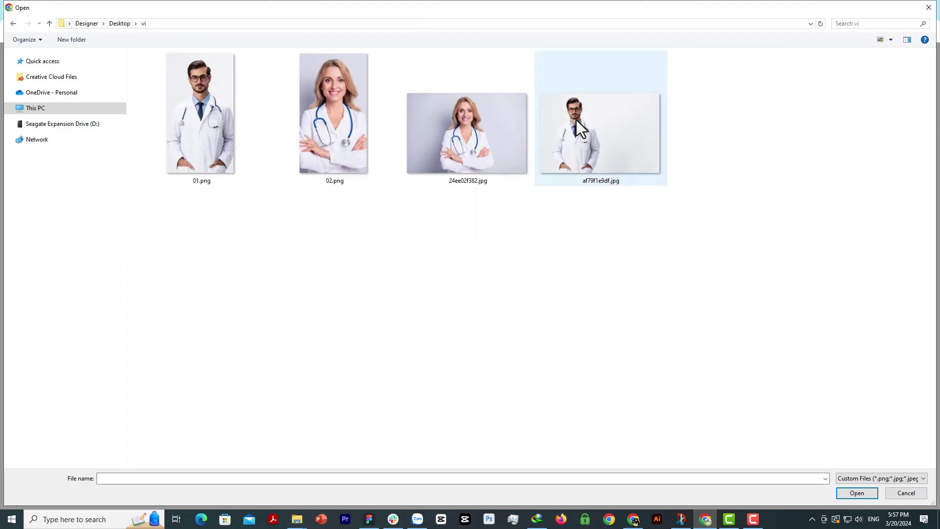
double_click(203, 126)
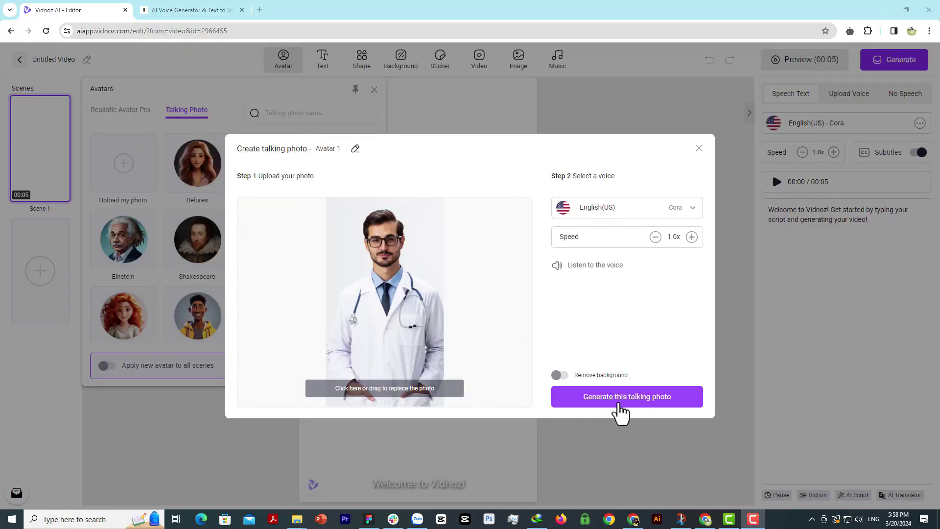
Step: Generate the talking photo as a full photo and enlarge it to fill the canvas
left_click(620, 400)
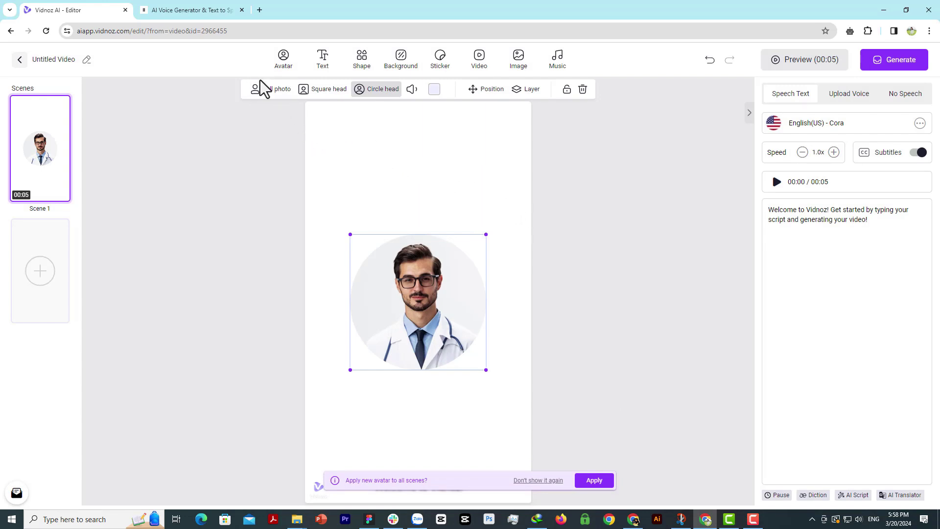
left_click(270, 92)
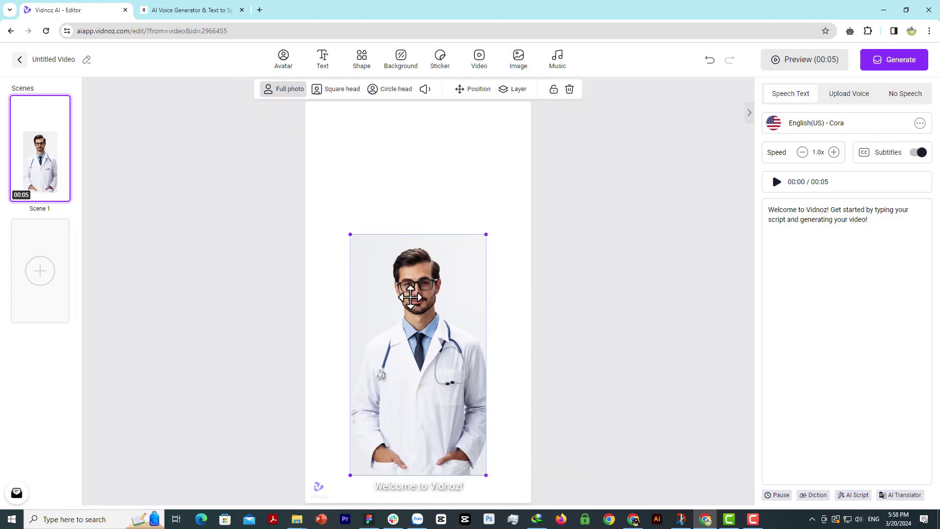
left_click_drag(411, 296, 366, 164)
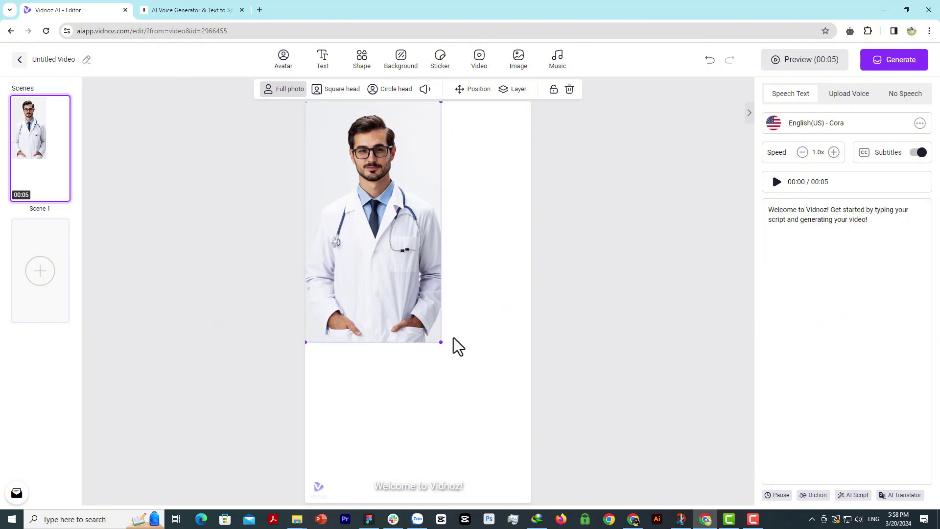
left_click_drag(445, 348, 541, 492)
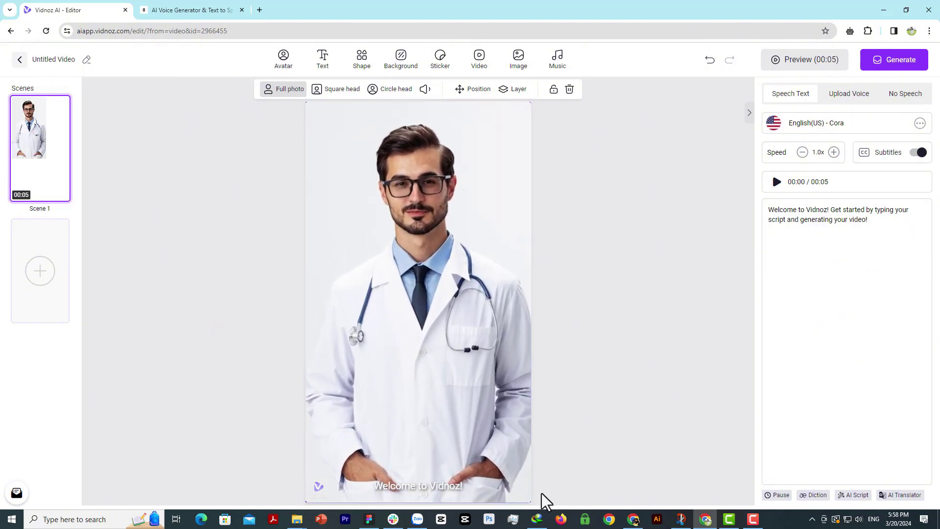
left_click(563, 396)
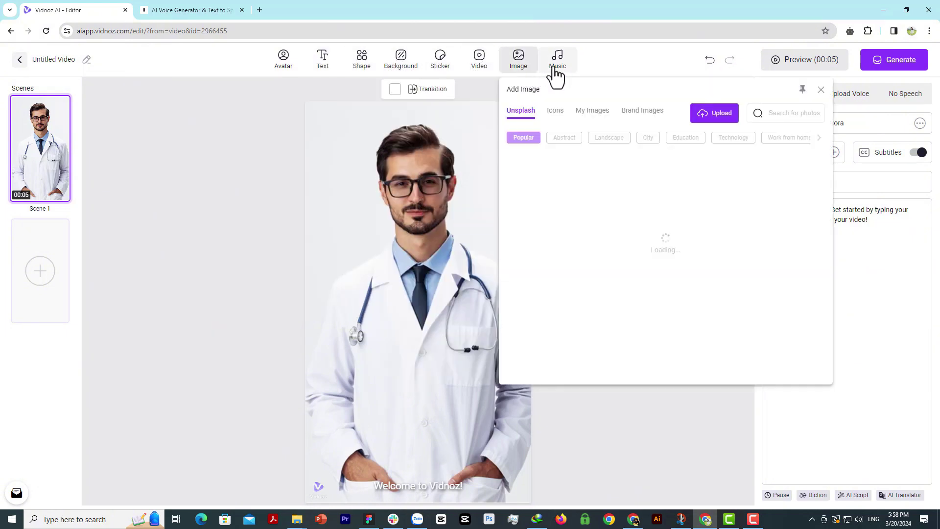
mouse_move(557, 60)
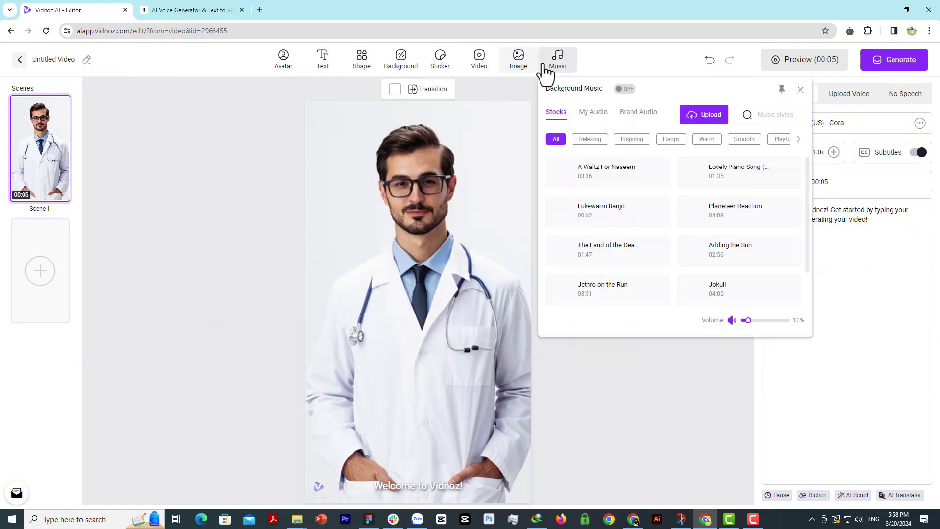
Step: Close the music library, skip the voice list, and start uploading a voice recording
left_click(801, 90)
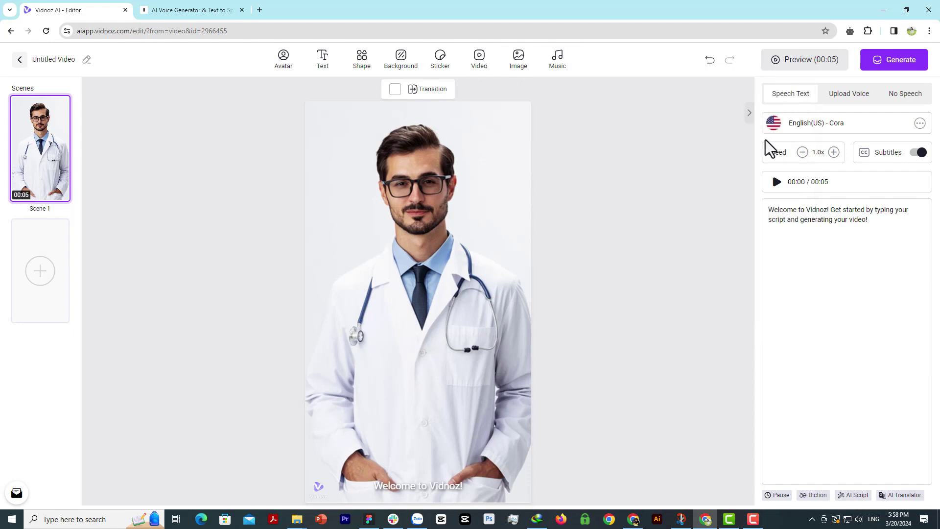
left_click(817, 125)
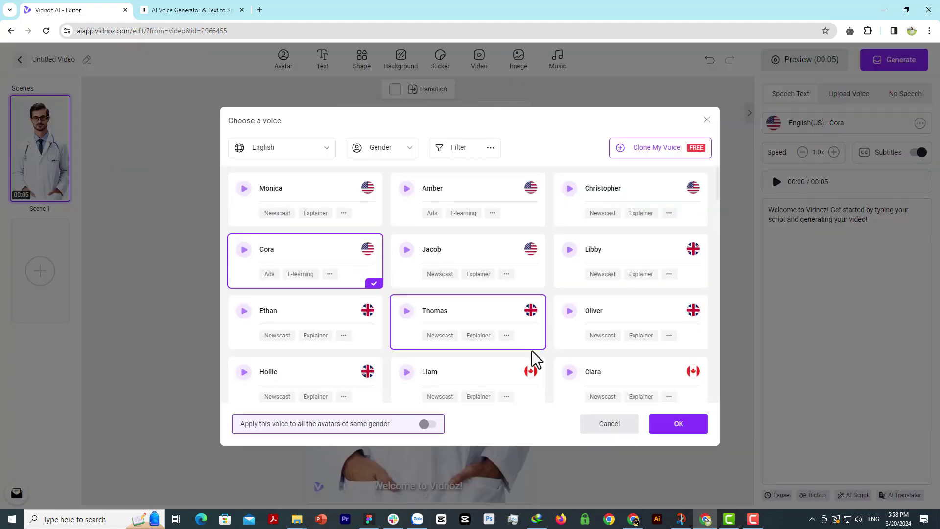
scroll(531, 361, "down", 5)
scroll(539, 248, "down", 1)
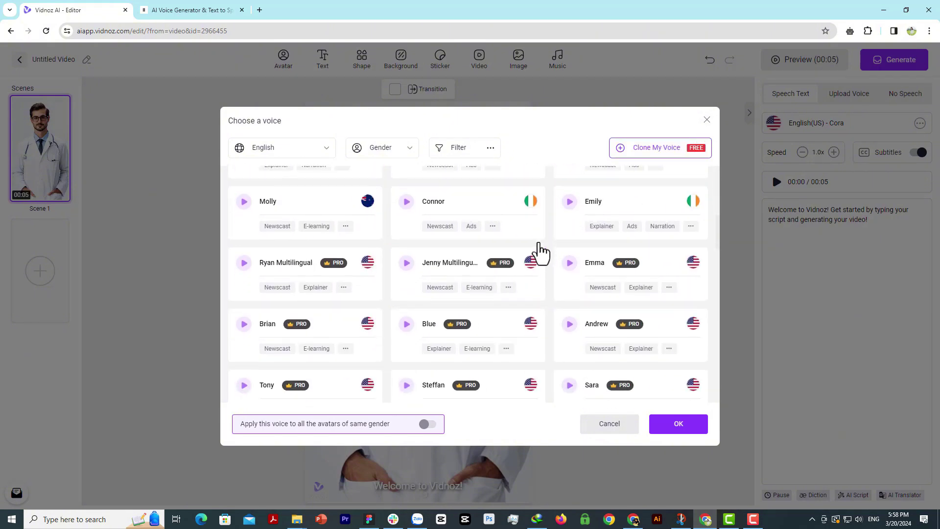
scroll(539, 247, "down", 3)
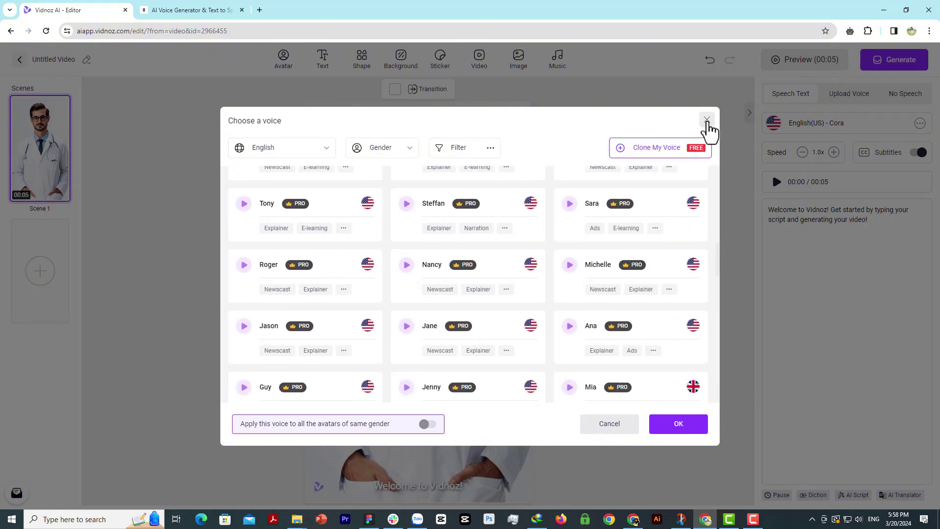
left_click(707, 120)
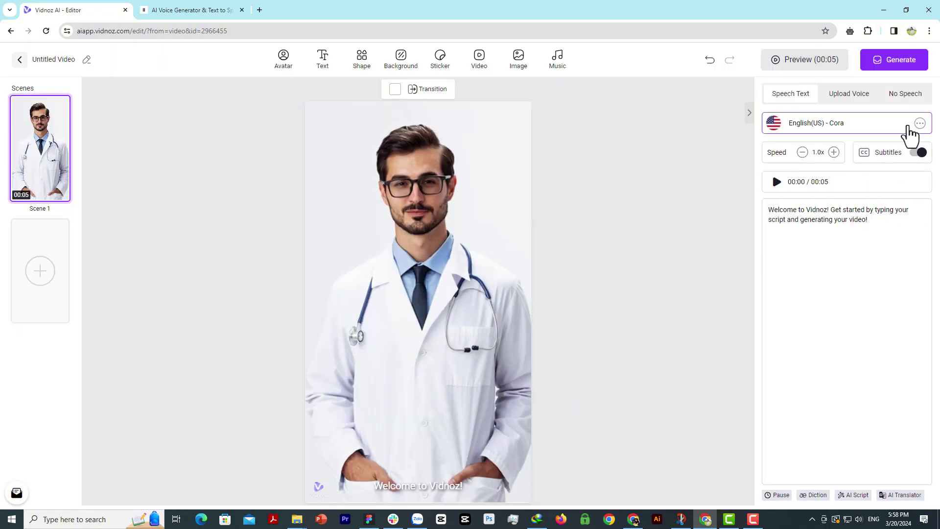
left_click(853, 105)
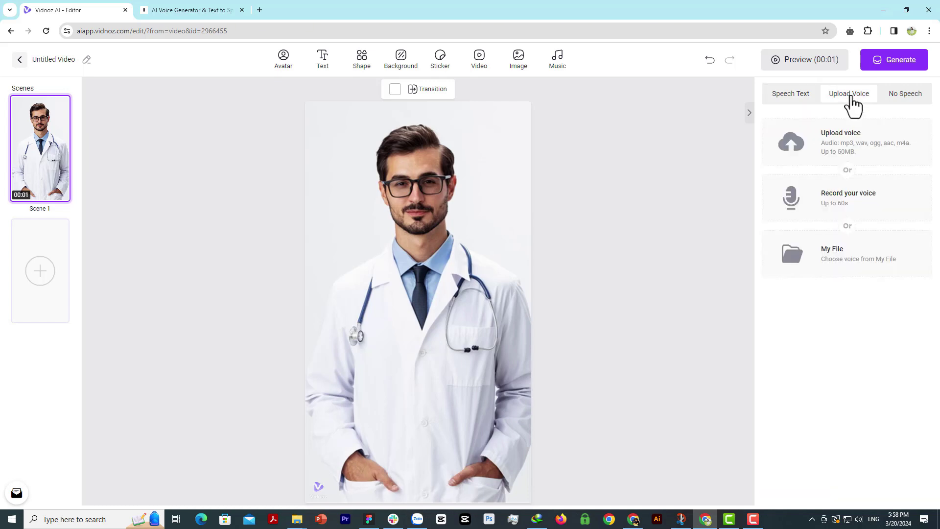
left_click(847, 156)
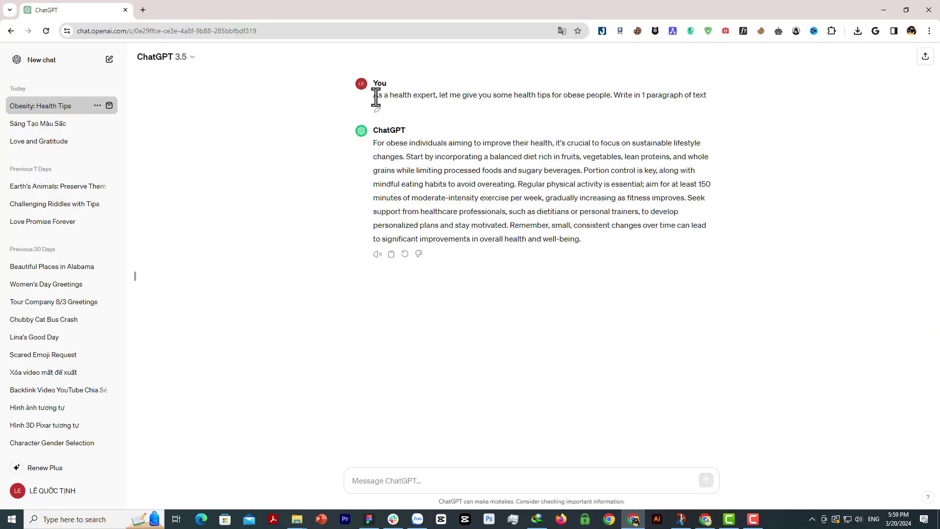
Step: Resend the earlier health-tips prompt to ChatGPT
left_click_drag(376, 97, 719, 97)
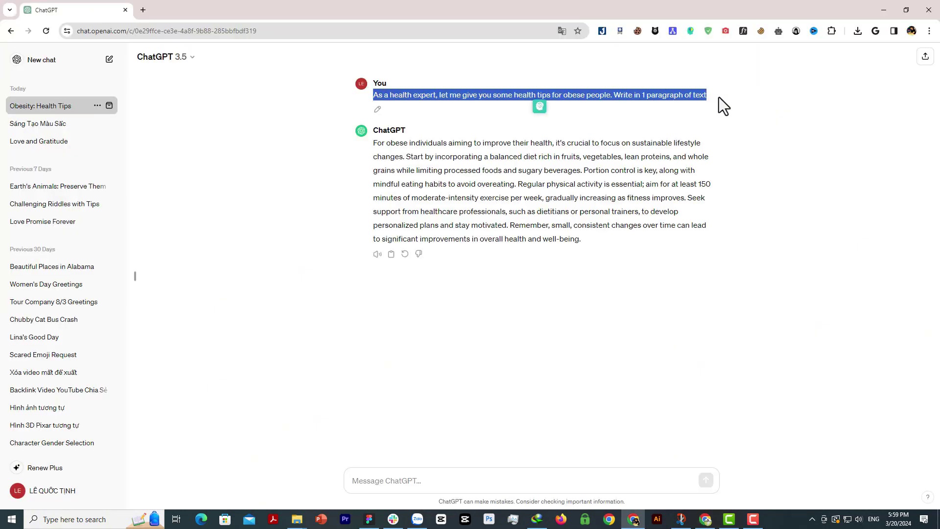
right_click(422, 104)
left_click(446, 112)
left_click(427, 478)
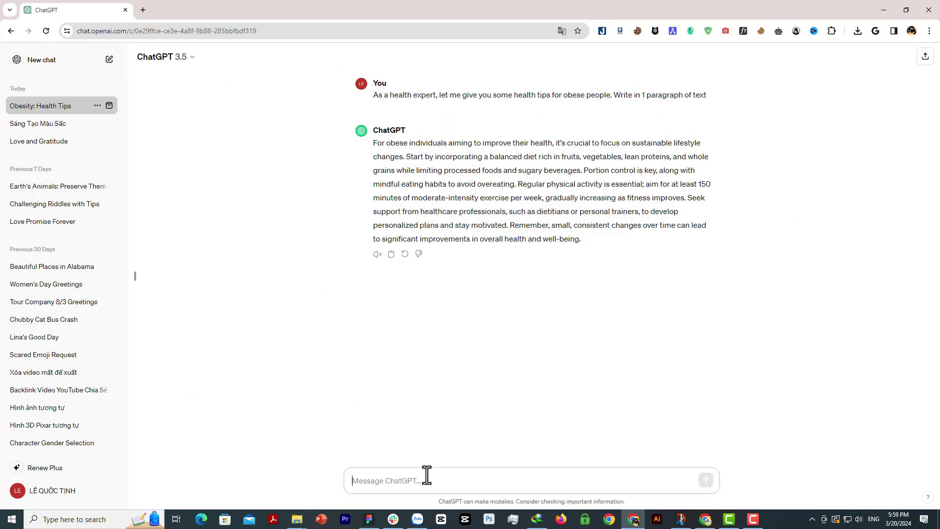
key("ctrl+v")
key("Return")
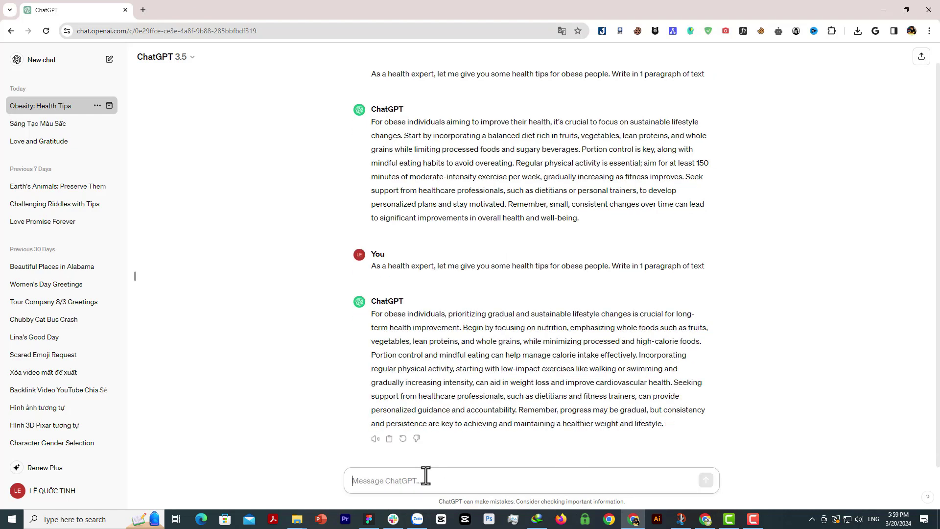
Step: Copy ChatGPT's new health-tips reply paragraph
left_click_drag(372, 314, 661, 423)
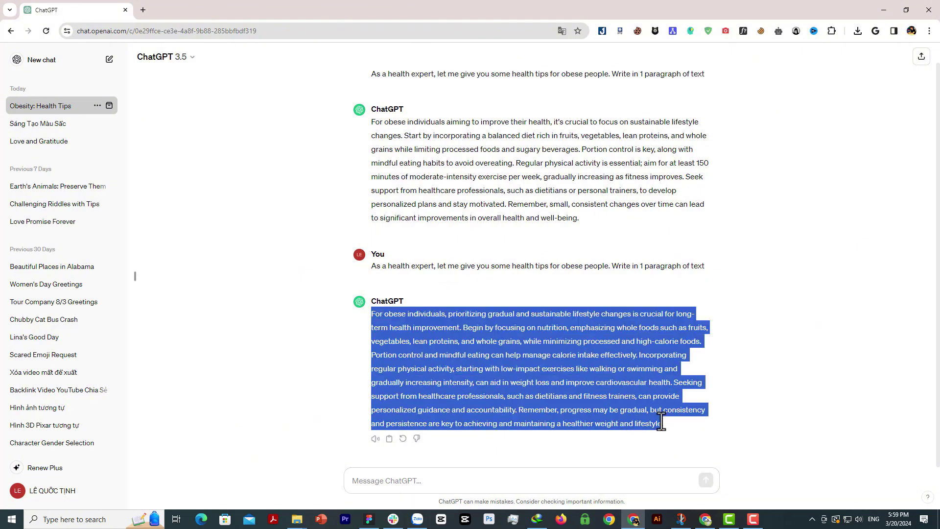
right_click(596, 352)
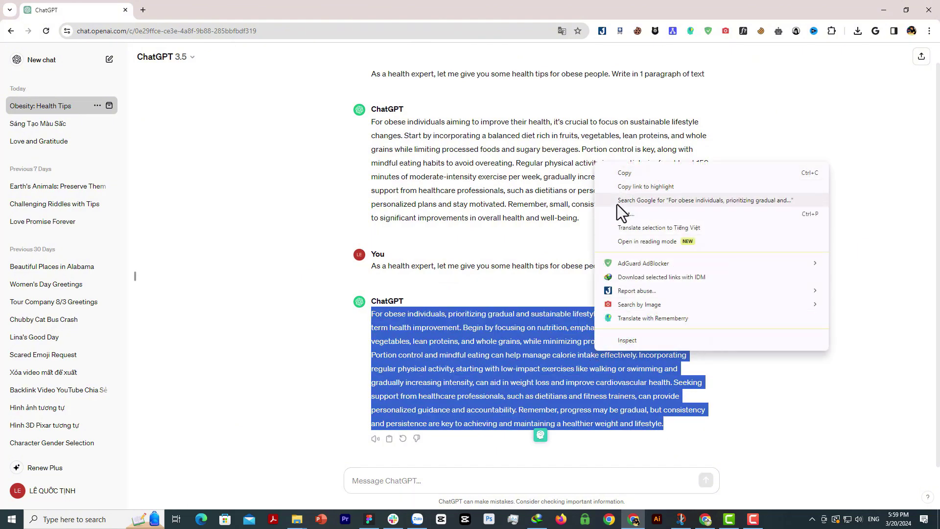
left_click(627, 175)
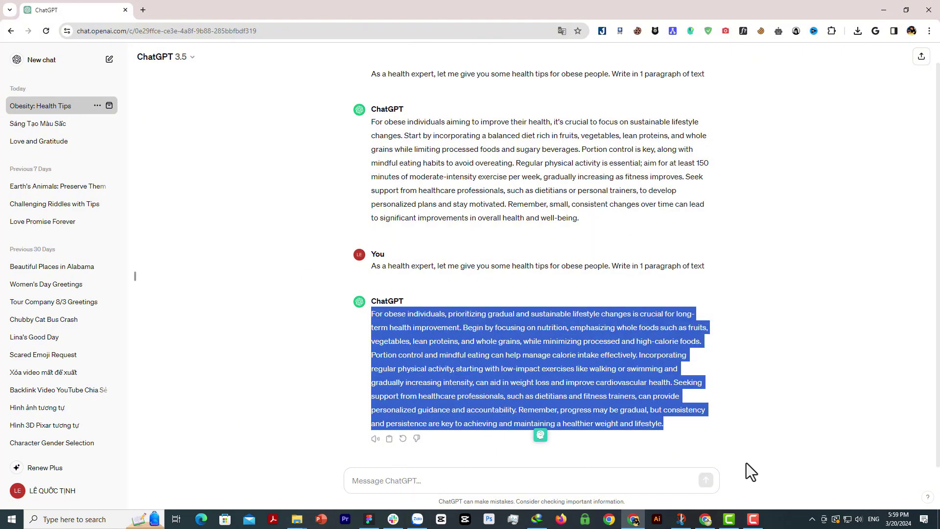
Step: Switch to the ElevenLabs speech synthesis page
left_click(705, 520)
left_click(189, 10)
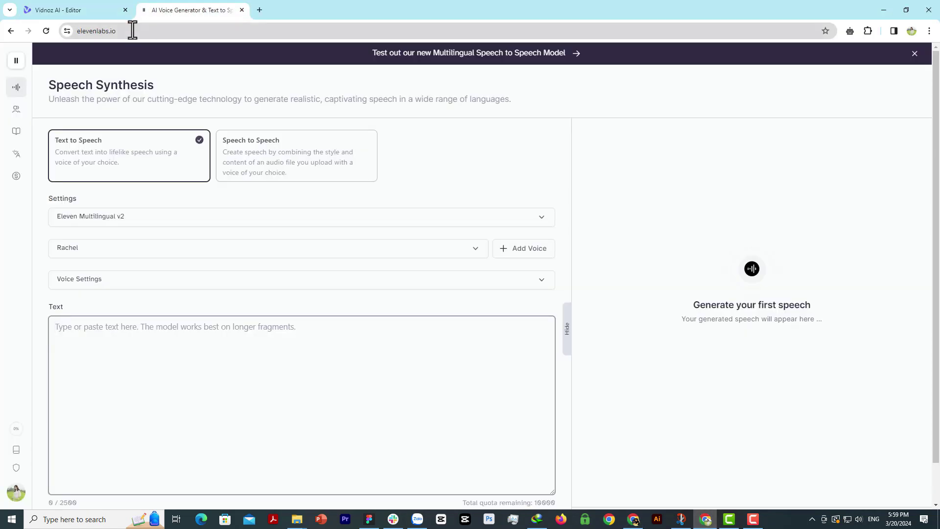
left_click(133, 30)
left_click_drag(133, 30, 72, 32)
Step: Keep Eleven Multilingual v2 and paste the lifestyle-change paragraph as the script
left_click(123, 347)
left_click(147, 220)
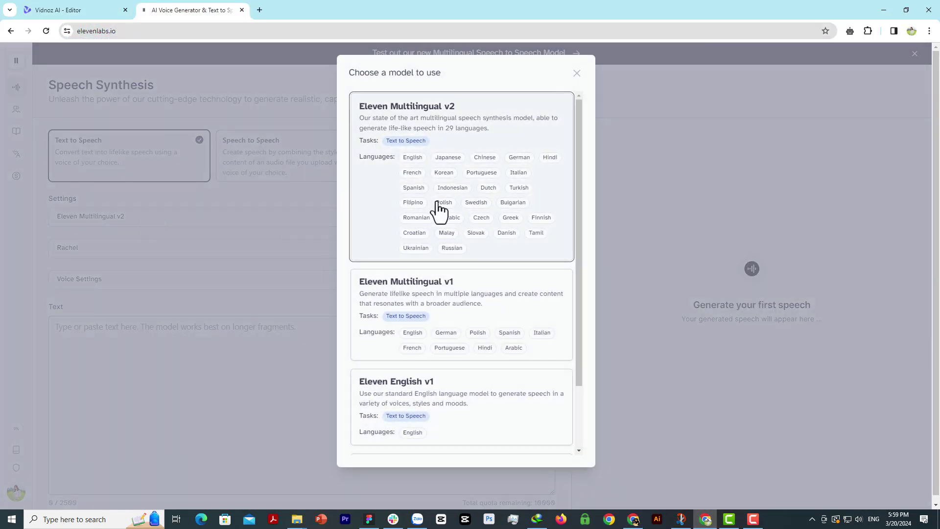
left_click(426, 212)
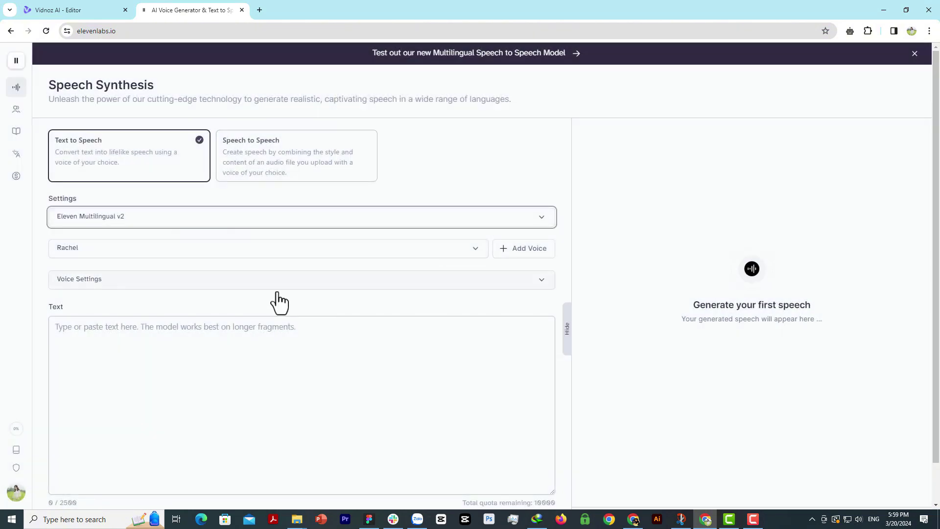
right_click(424, 327)
left_click(452, 218)
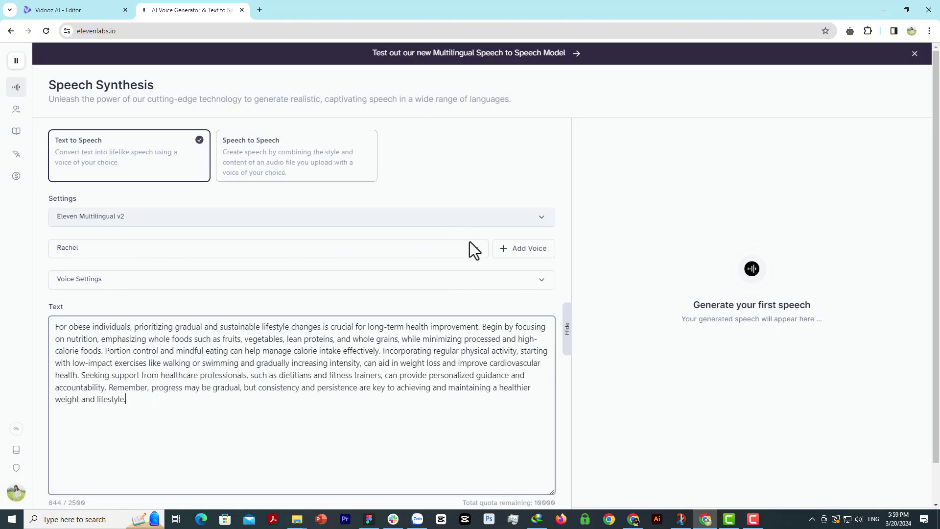
Step: Filter the Voice Library to Informative & Educational and preview Natalie and John Adams
left_click(531, 253)
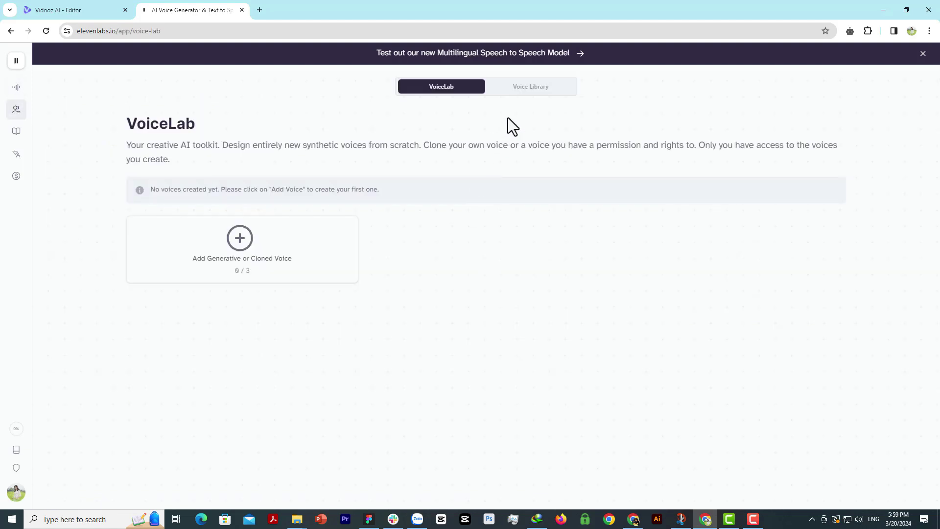
left_click(521, 91)
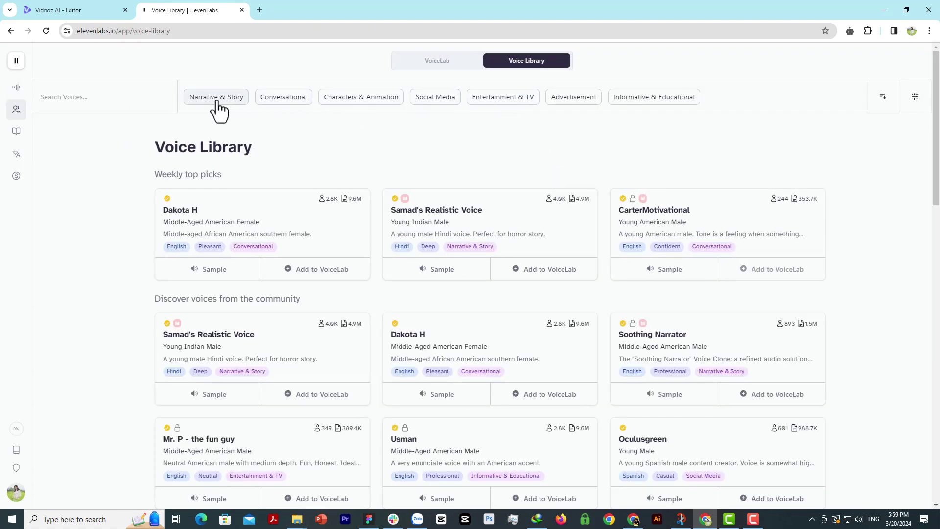
left_click(634, 103)
scroll(490, 228, "down", 2)
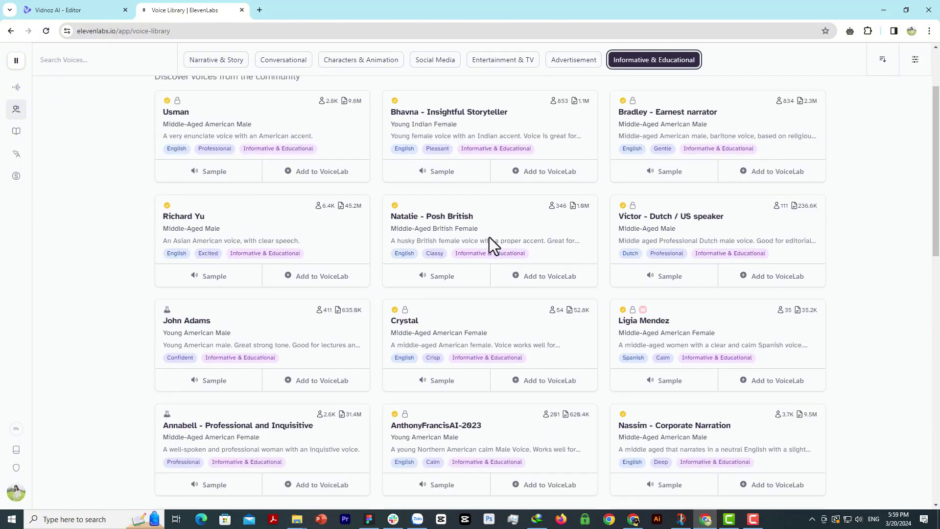
left_click(422, 284)
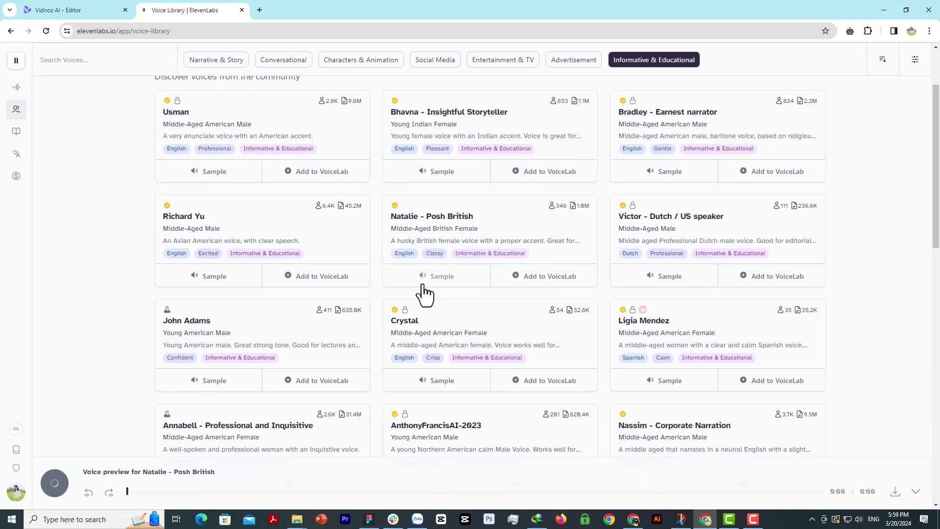
left_click(426, 287)
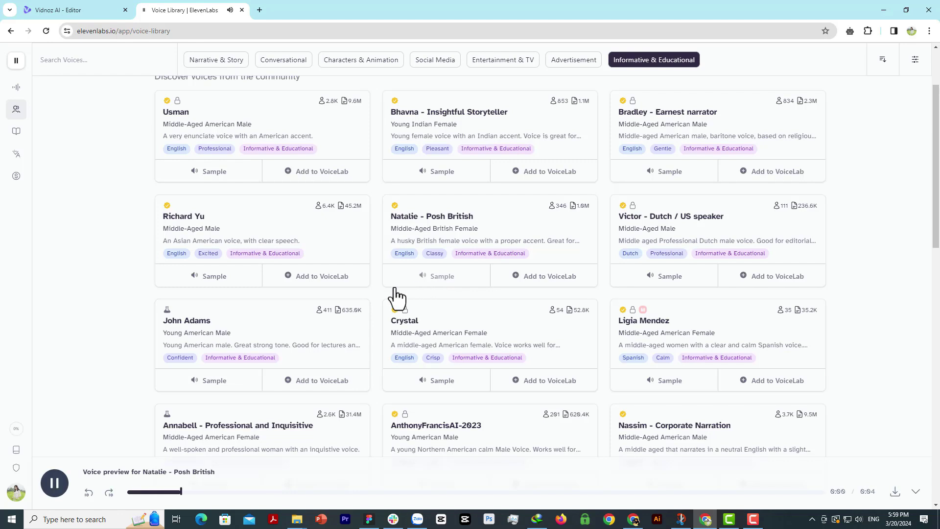
left_click(426, 288)
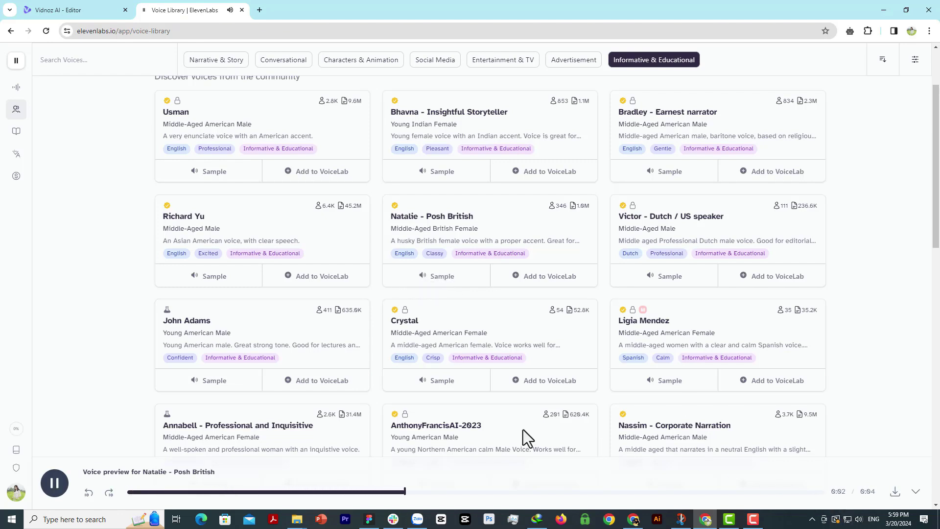
scroll(492, 430, "down", 1)
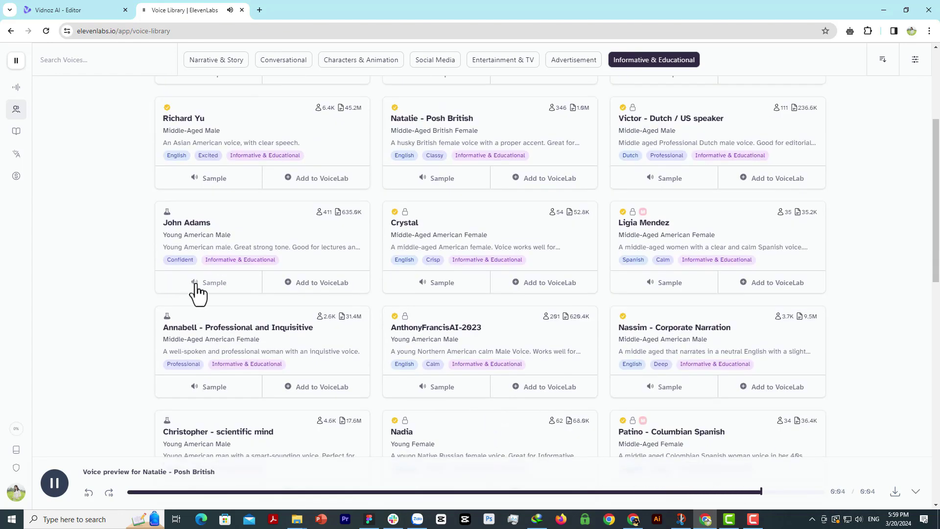
left_click(198, 290)
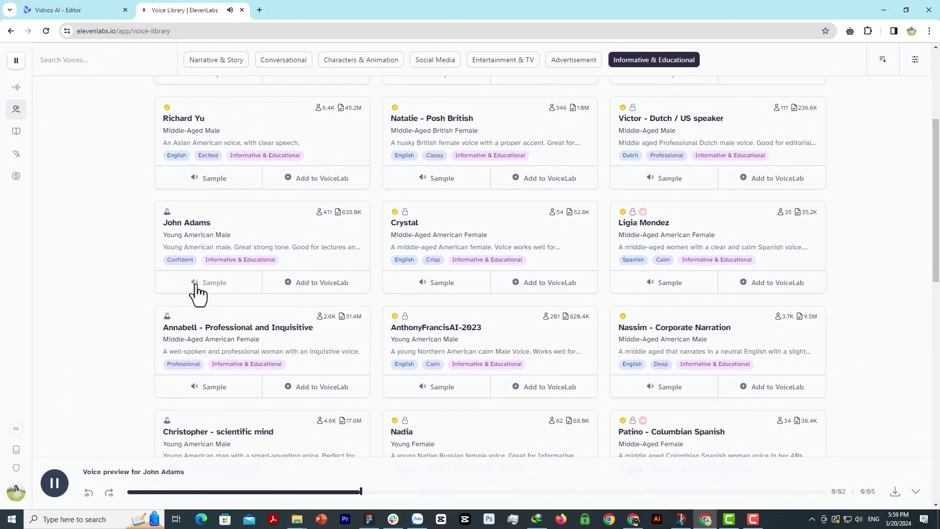
Step: Add John Adams to VoiceLab and dismiss the confirmation
left_click(307, 293)
left_click(560, 309)
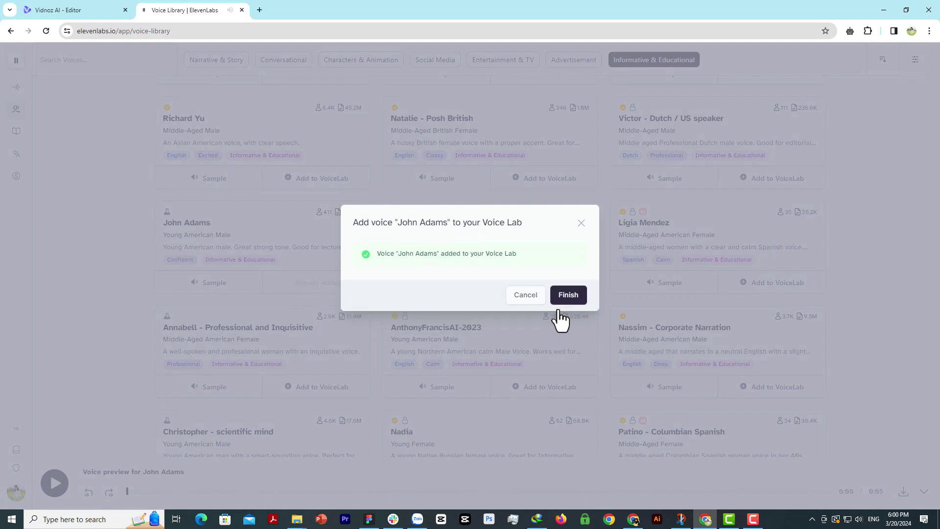
left_click(560, 303)
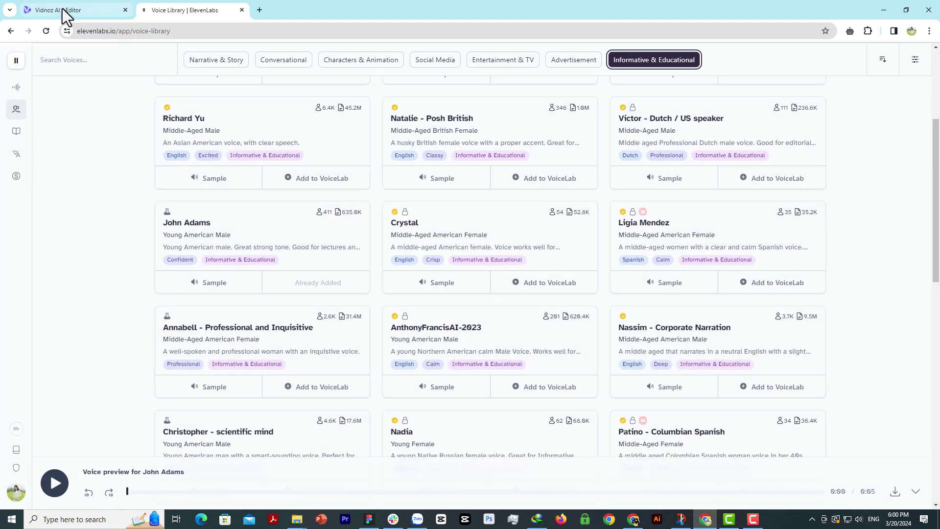
scroll(75, 115, "up", 2)
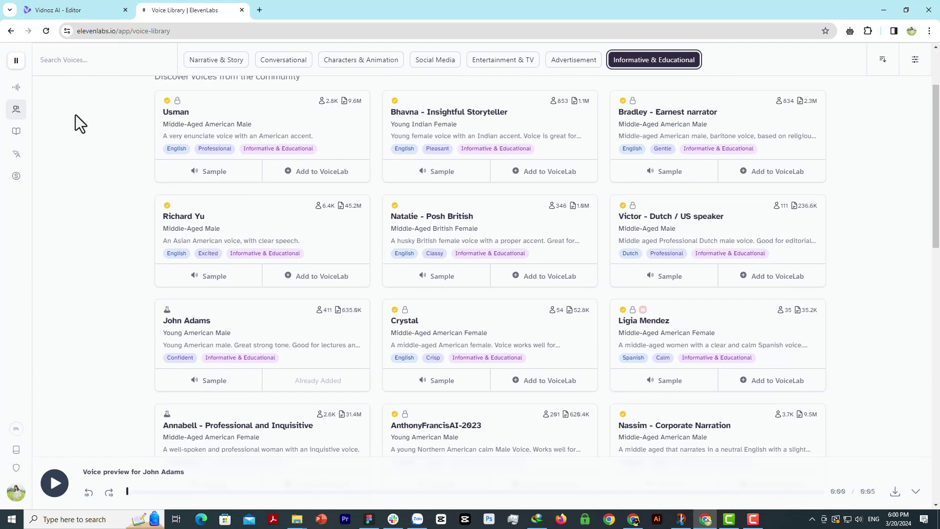
scroll(81, 138, "up", 2)
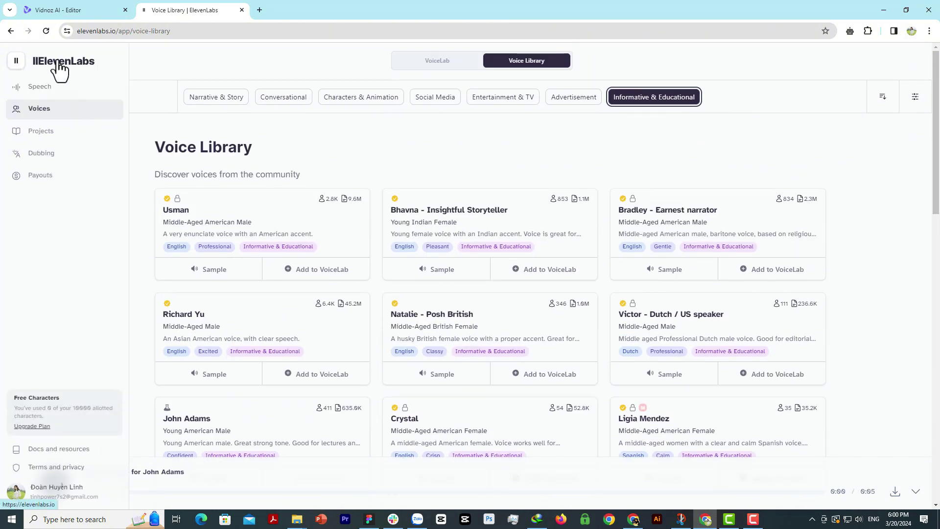
Step: Generate the paragraph as speech in the John Adams voice, then pause playback
left_click(38, 87)
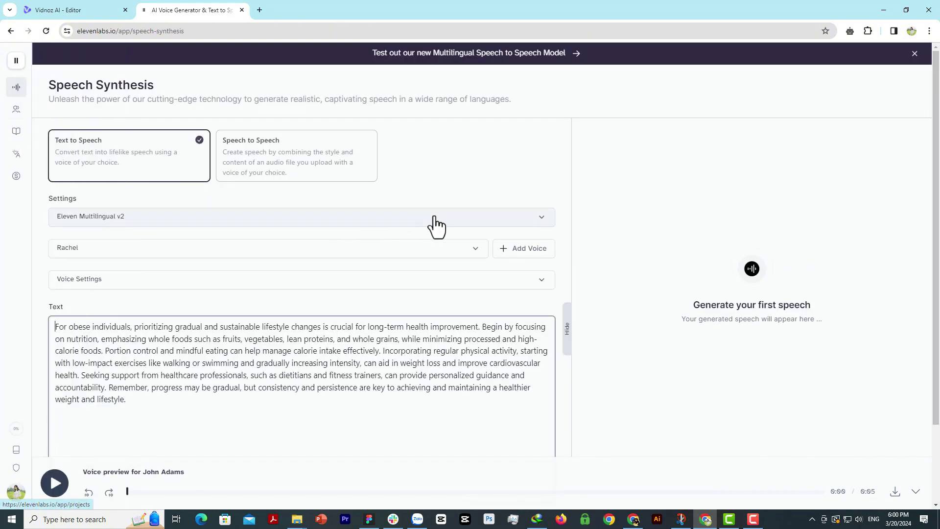
left_click(298, 250)
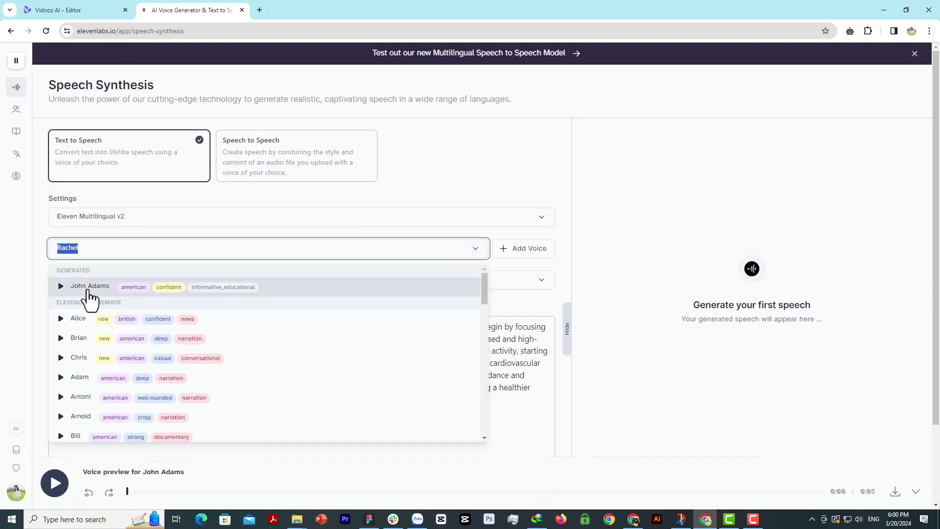
left_click(119, 287)
scroll(450, 433, "down", 1)
scroll(450, 432, "down", 2)
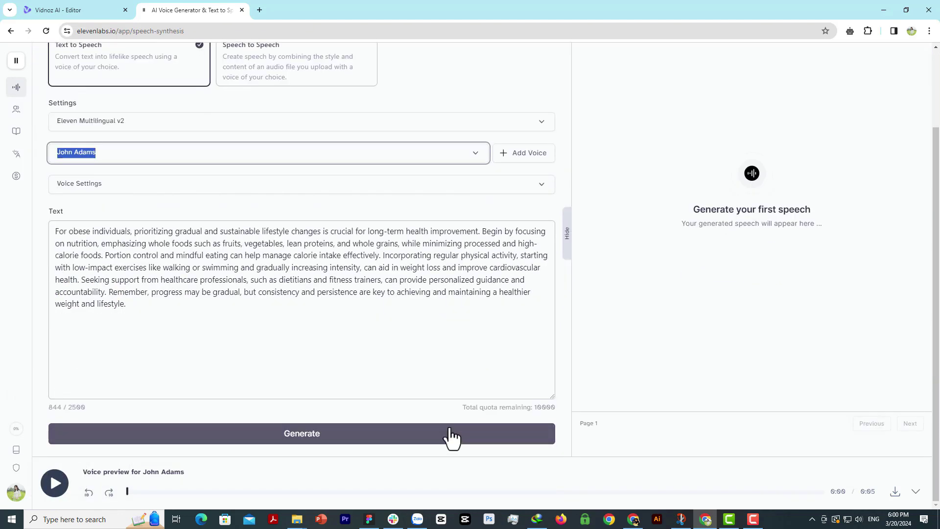
left_click(312, 443)
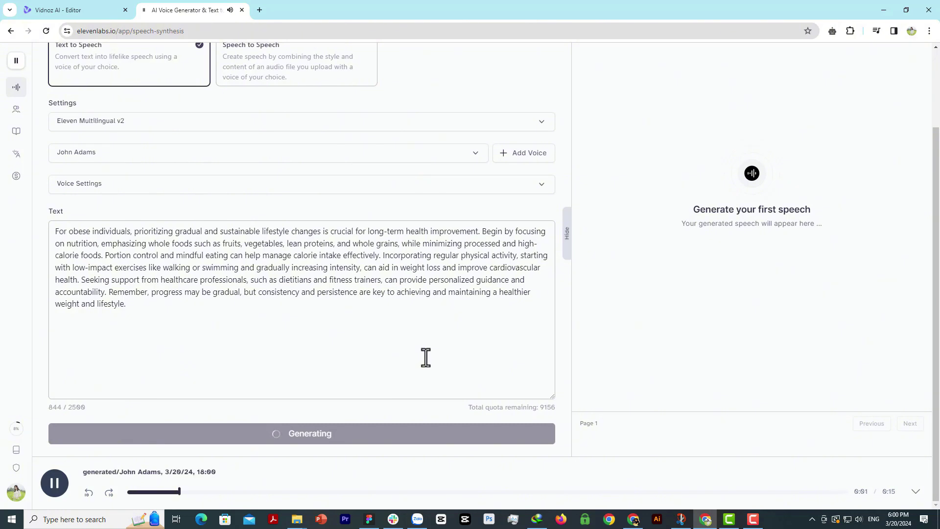
left_click(55, 481)
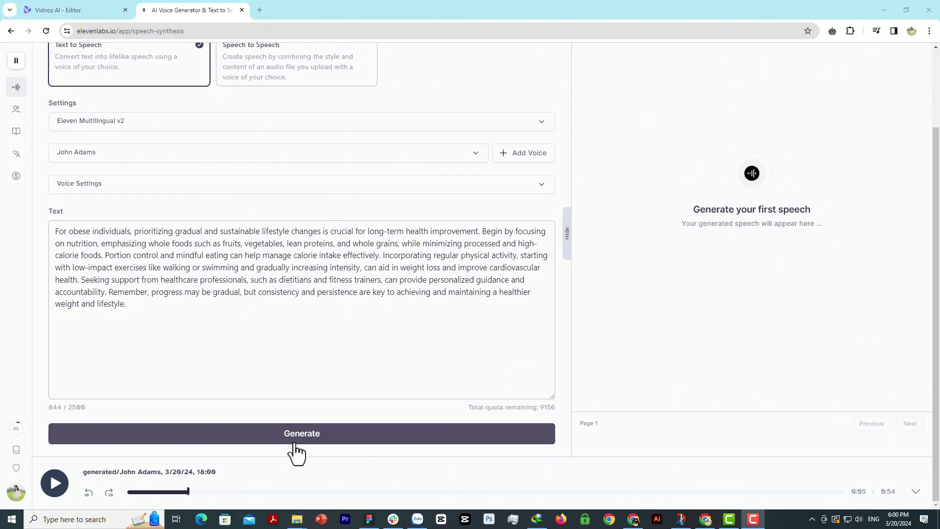
Step: Download the ElevenLabs John Adams narration as an mp3 and locate it in Downloads
left_click(916, 490)
left_click(904, 487)
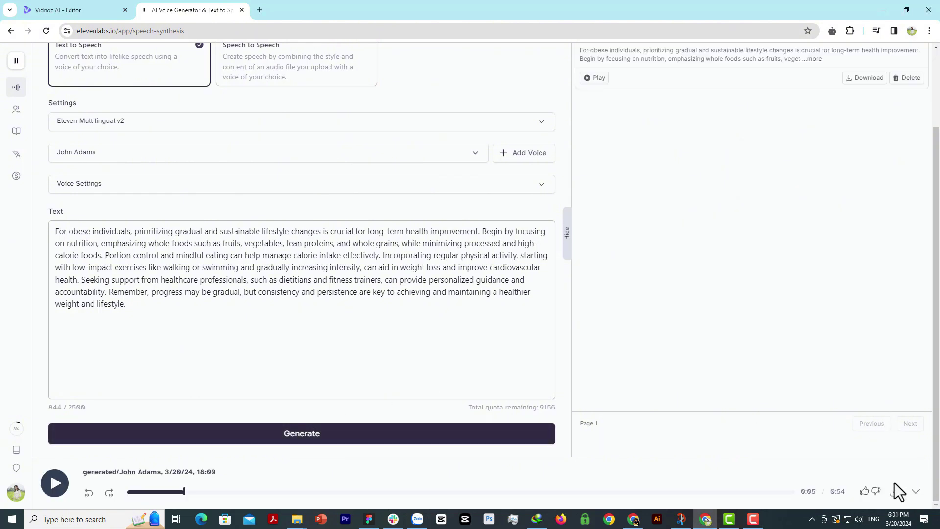
left_click(895, 492)
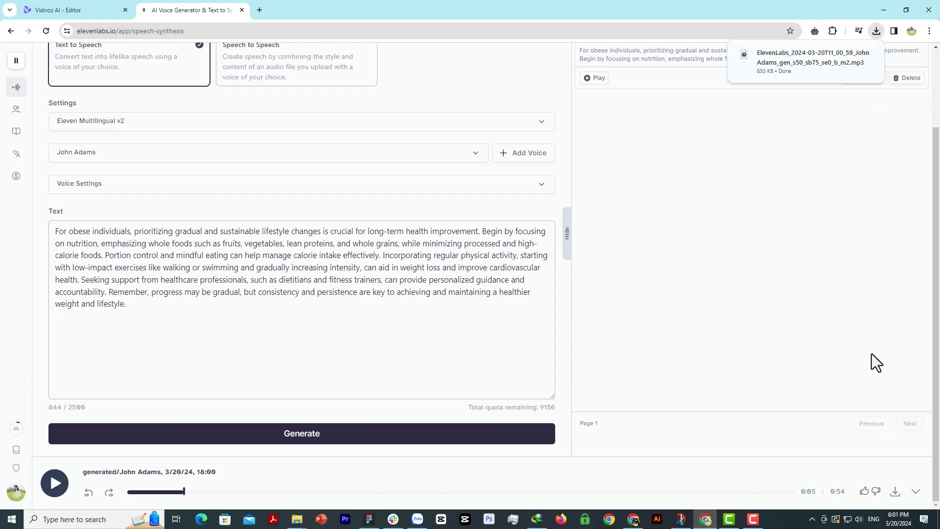
left_click(851, 54)
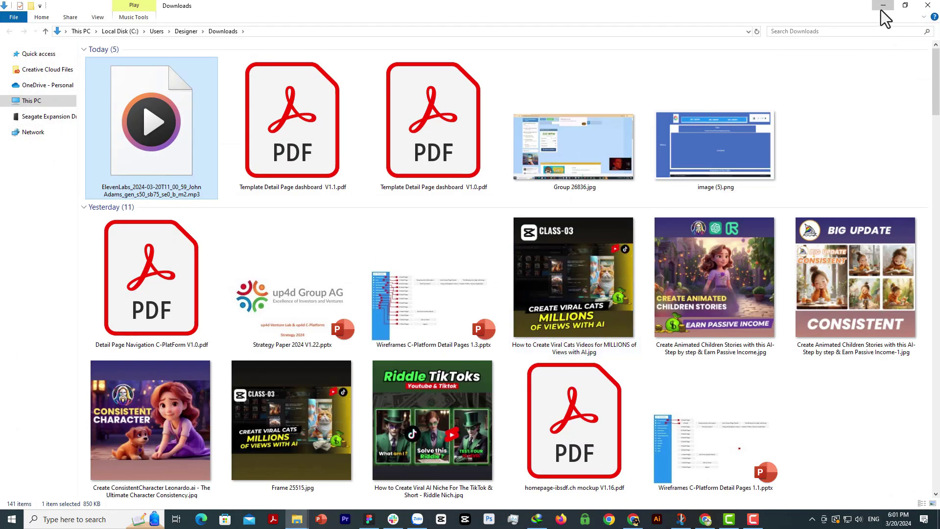
left_click(882, 8)
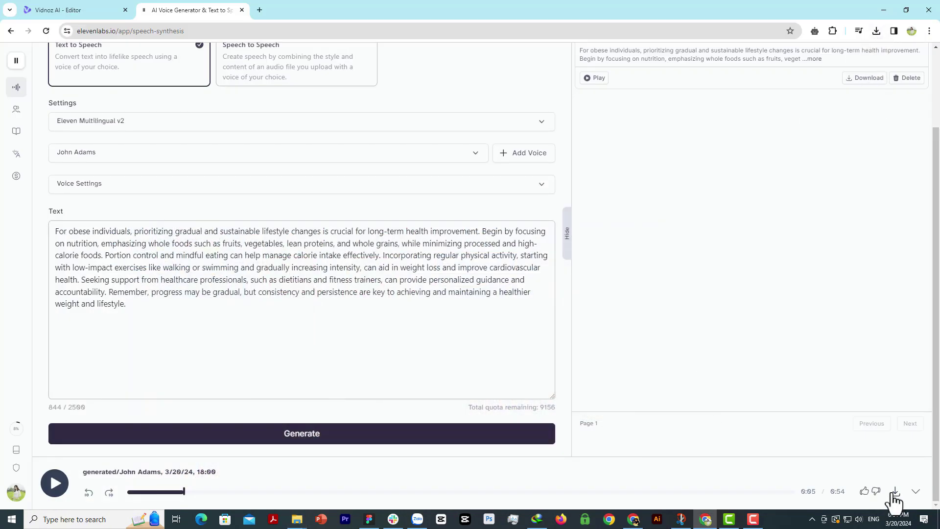
left_click(875, 32)
mouse_move(808, 81)
left_click(850, 75)
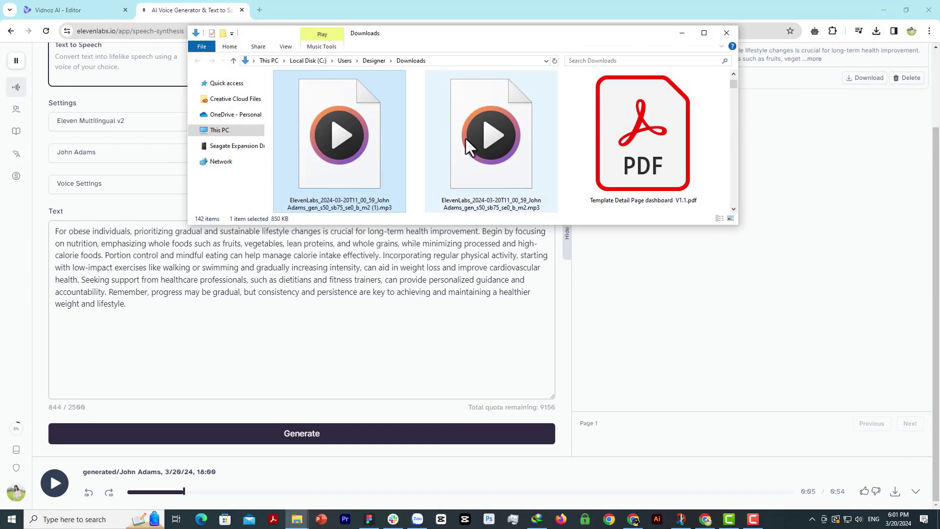
Step: Move the downloaded mp3 from Downloads into the Desktop vi folder
right_click(377, 159)
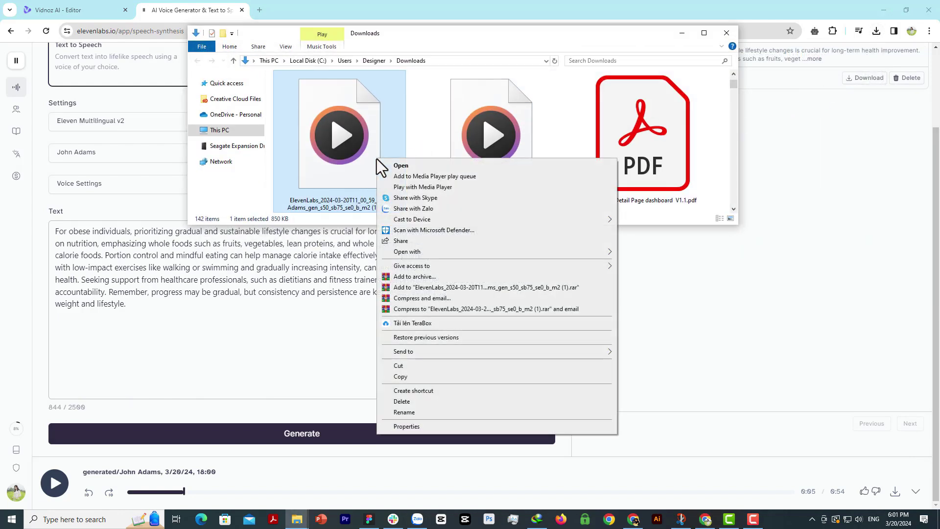
left_click(419, 366)
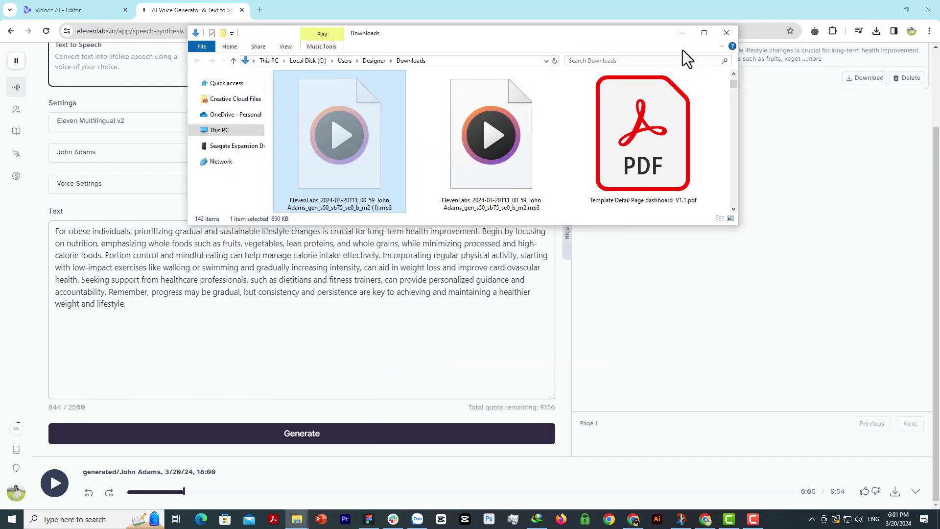
left_click(727, 33)
mouse_move(297, 519)
left_click(299, 487)
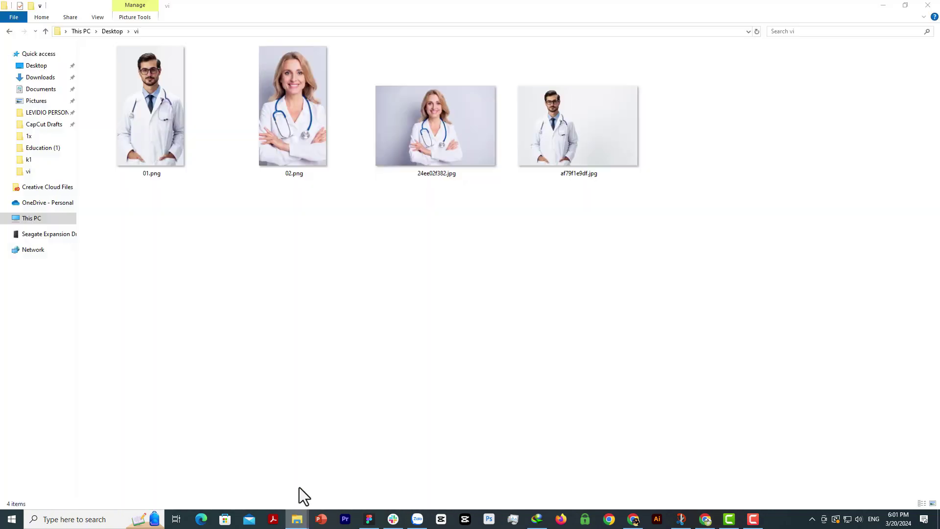
right_click(436, 281)
left_click(463, 350)
Step: Rename the mp3 in the vi folder to Voice Script.mp3
left_click(707, 174)
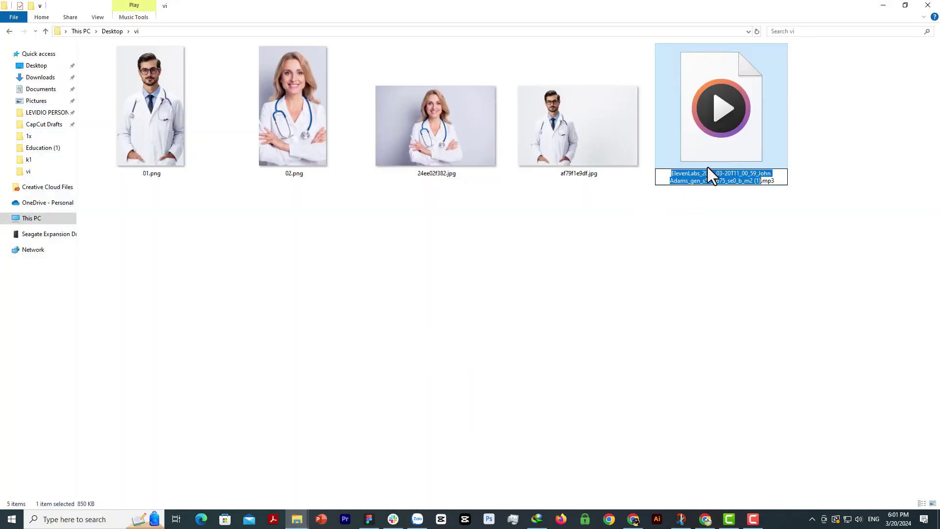
key("BackSpace")
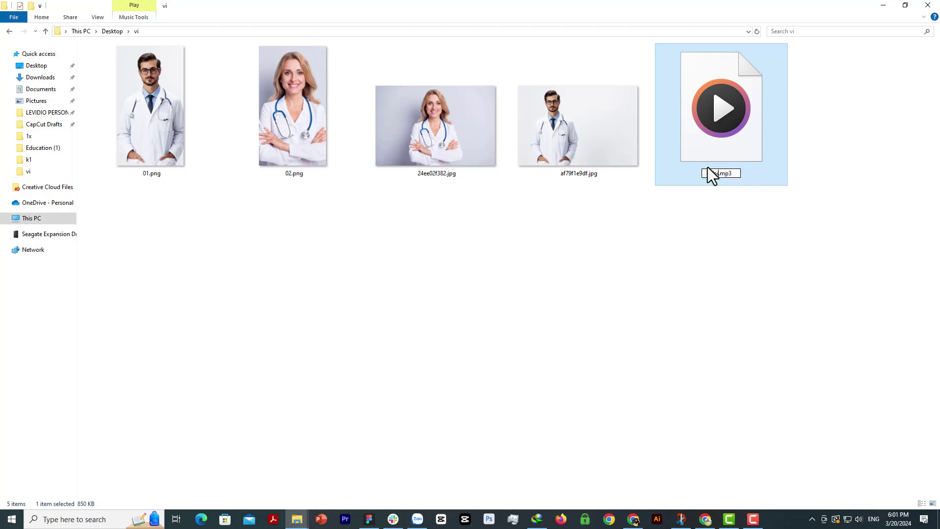
type("ce")
key("Return")
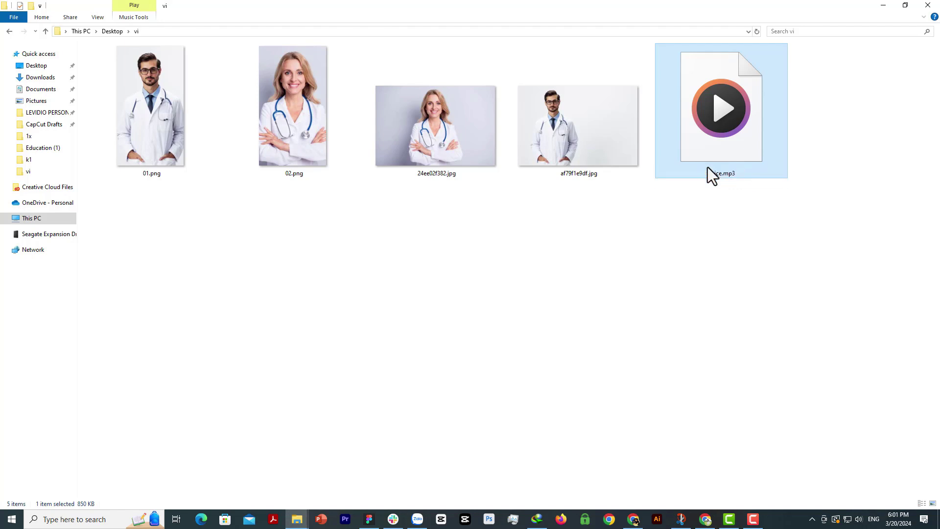
left_click(708, 173)
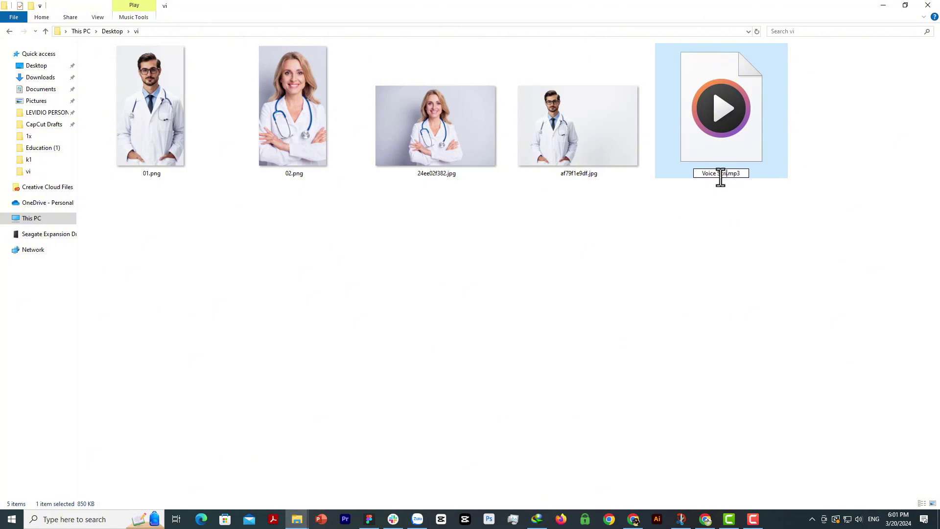
key("Return")
left_click(717, 227)
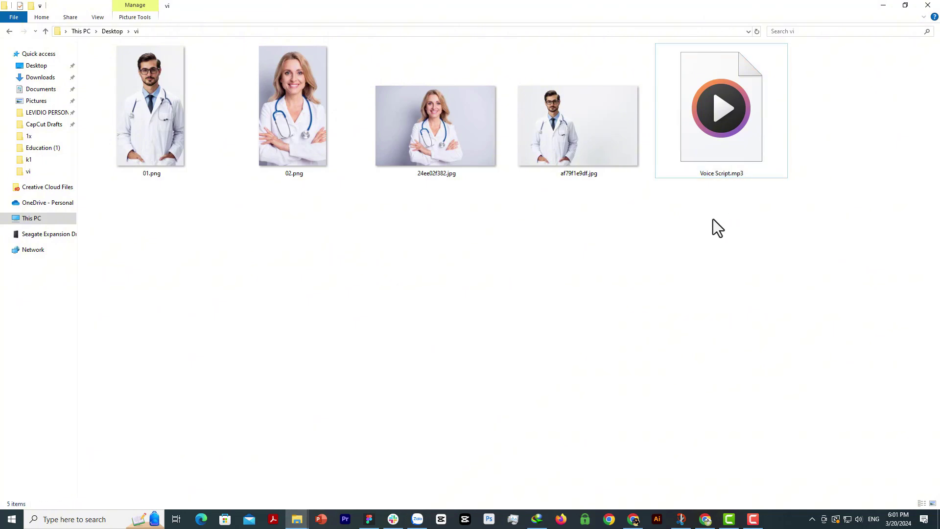
Step: Upload Voice Script.mp3 as the doctor avatar's voice in the Vidnoz editor
left_click(705, 519)
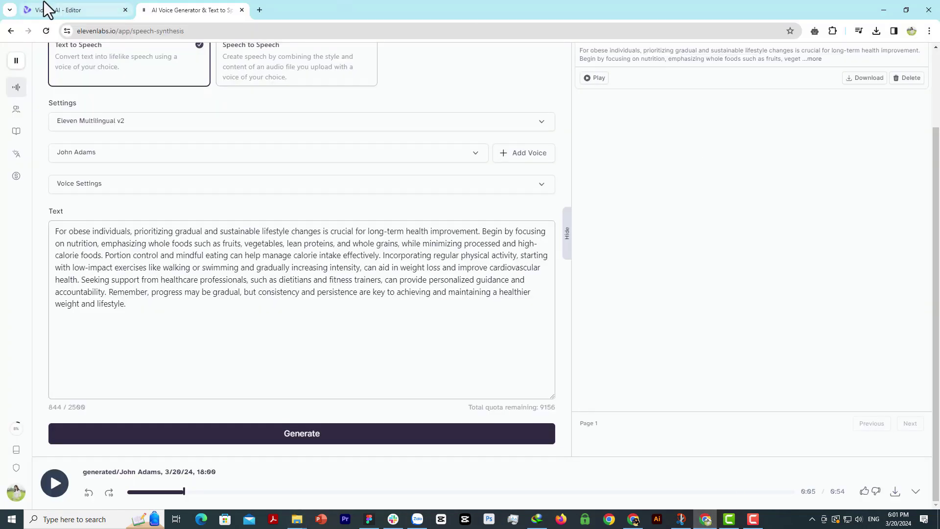
left_click(52, 13)
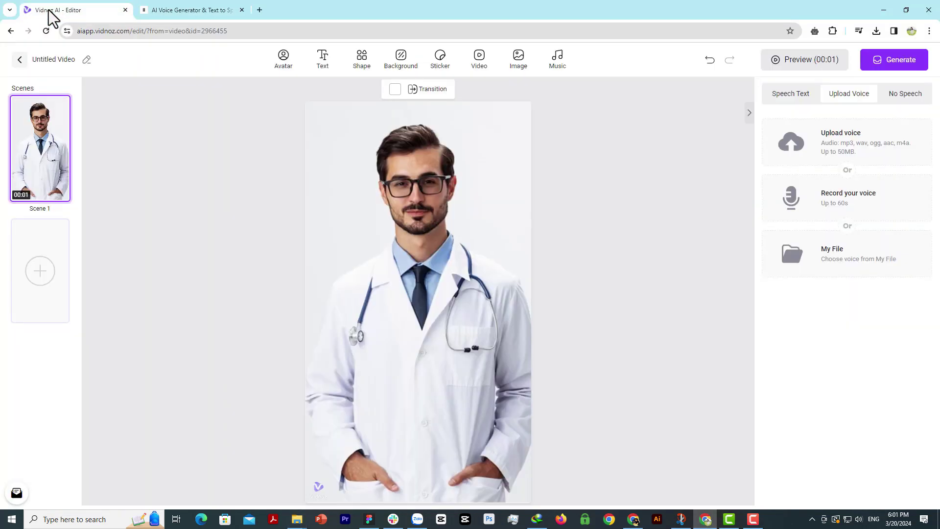
left_click(832, 149)
left_click(194, 70)
double_click(193, 73)
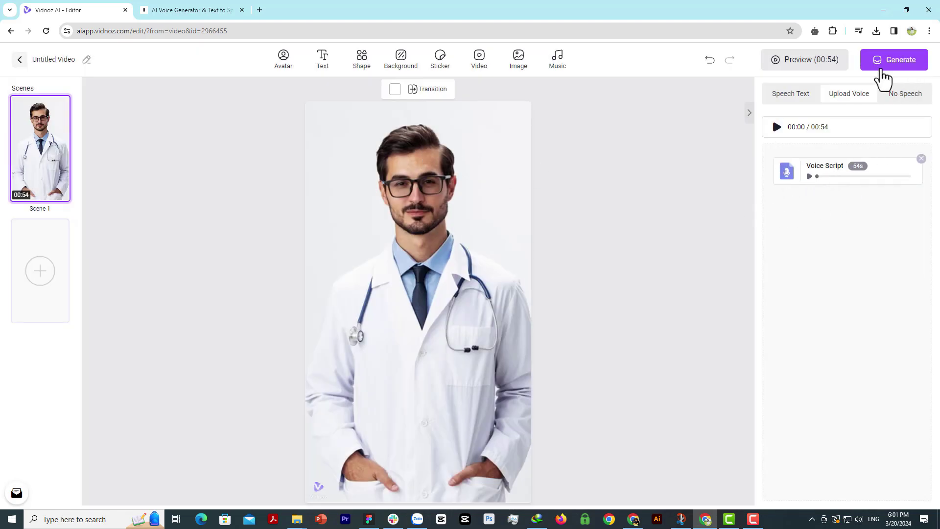
Step: Generate the talking doctor video and retitle it Man Doctor ep1
left_click(888, 68)
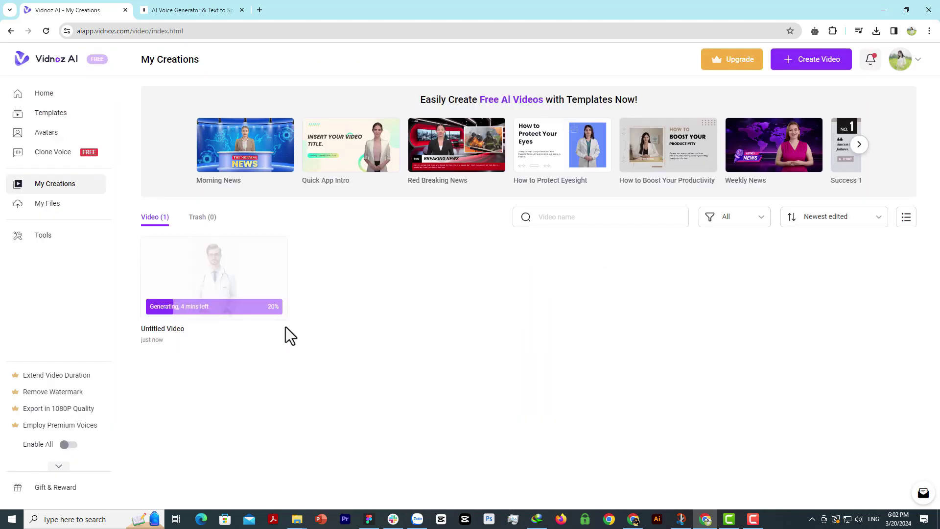
left_click(170, 330)
type("Man Doctor ep1")
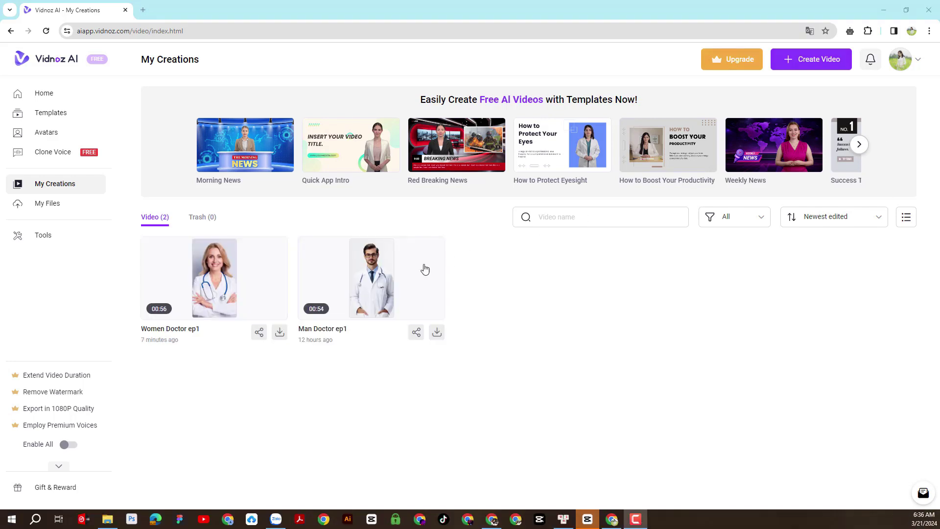
Step: Preview Man Doctor ep1, download it in 720p, and close the preview
left_click(371, 272)
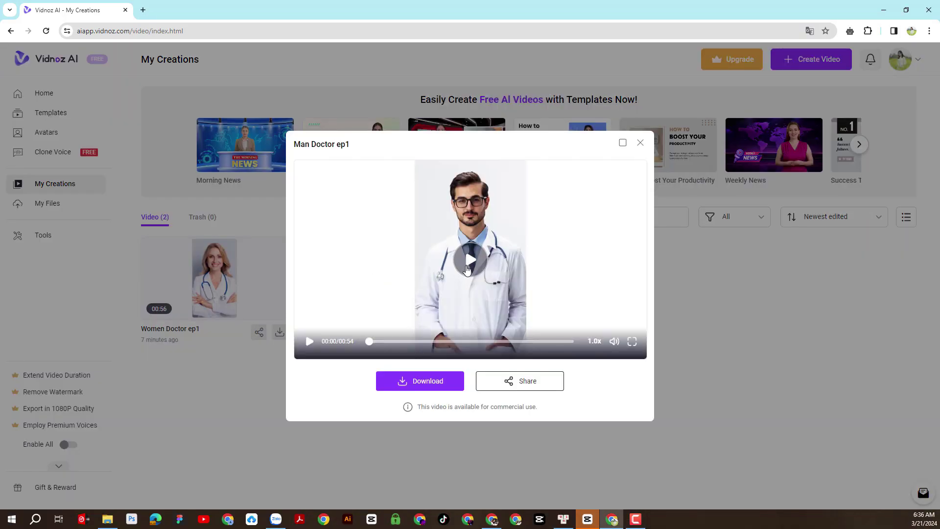
left_click(466, 272)
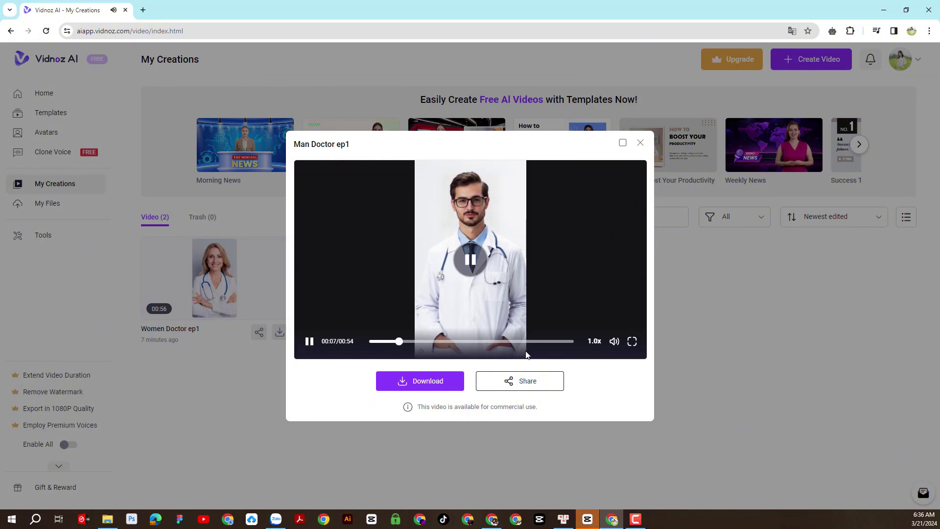
left_click(308, 340)
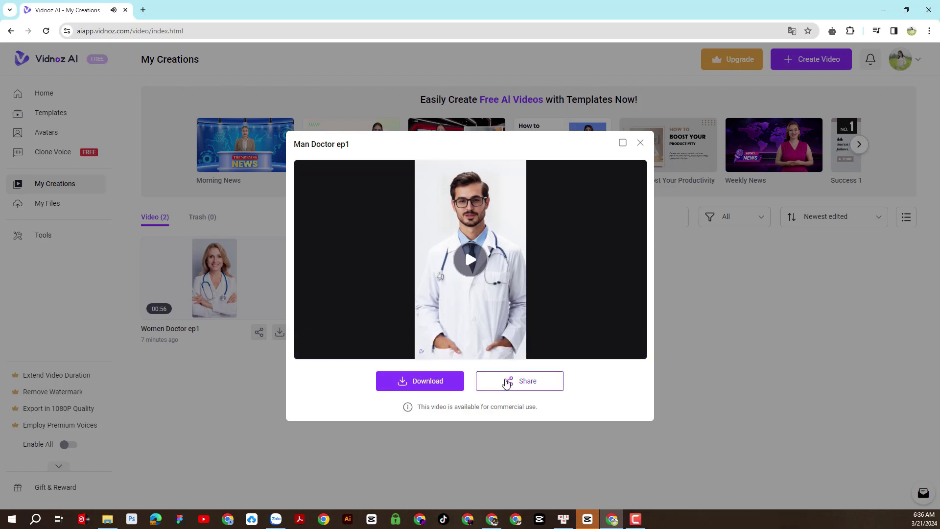
left_click(500, 383)
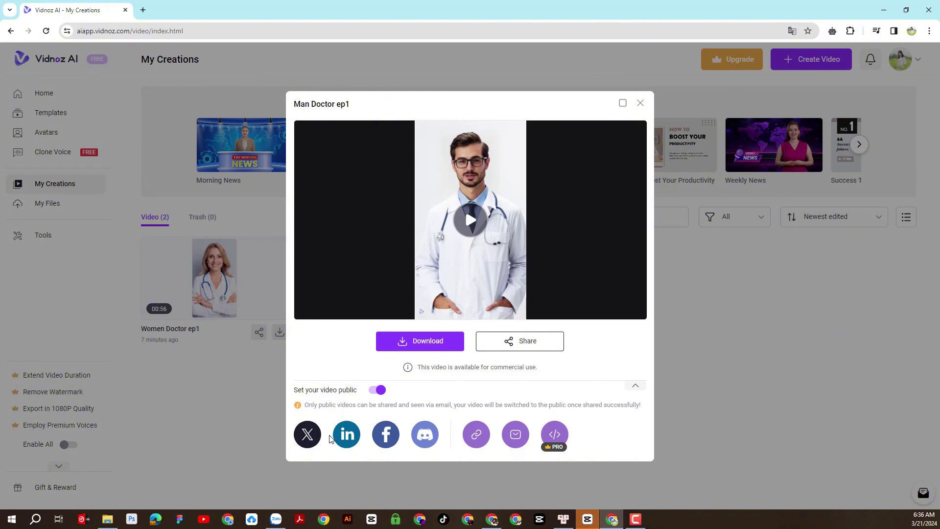
mouse_move(421, 341)
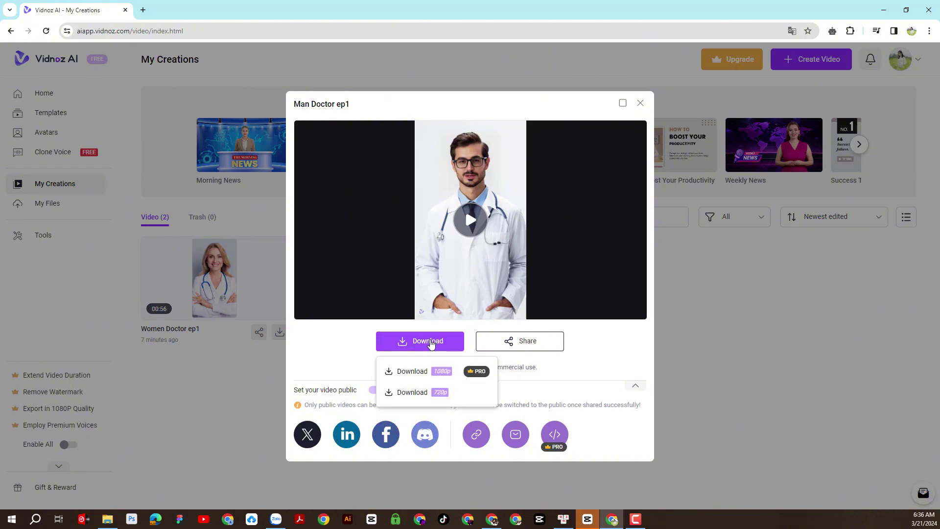
left_click(406, 397)
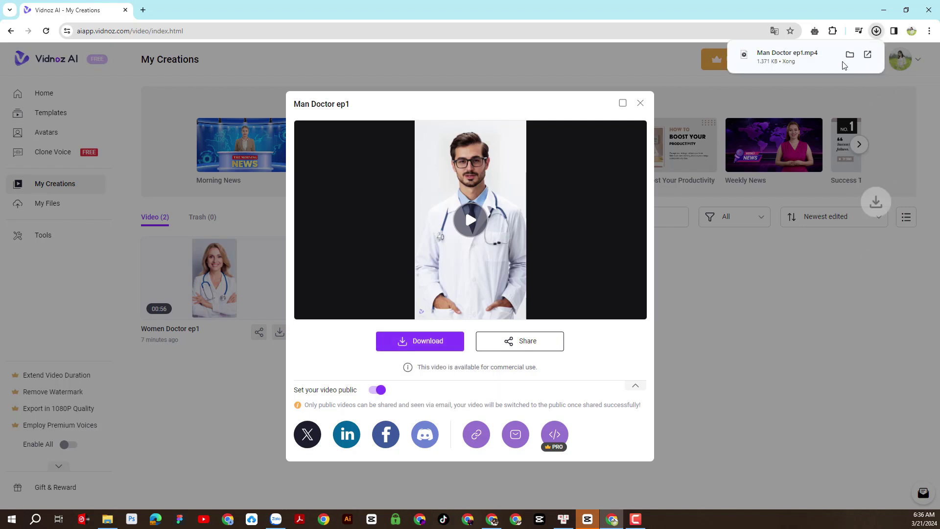
left_click(639, 103)
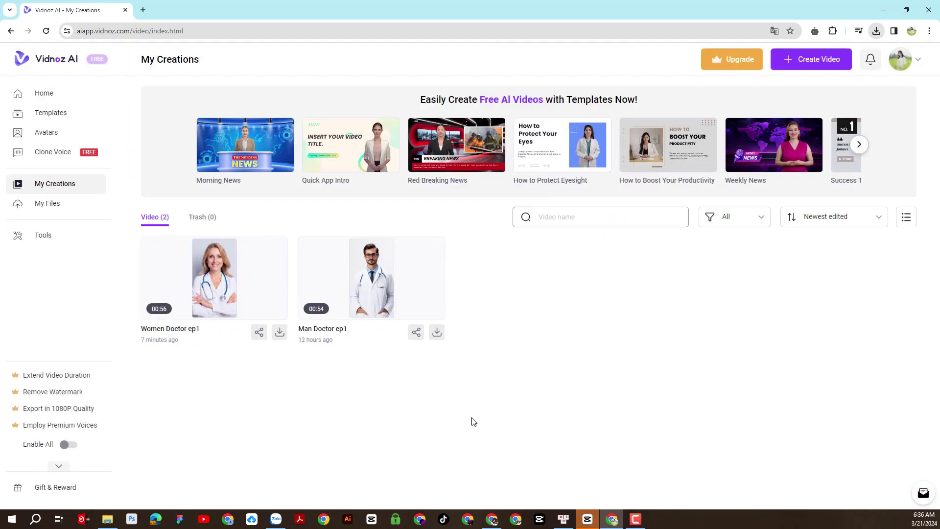
Step: Start a new CapCut project with the editor maximized
left_click(586, 520)
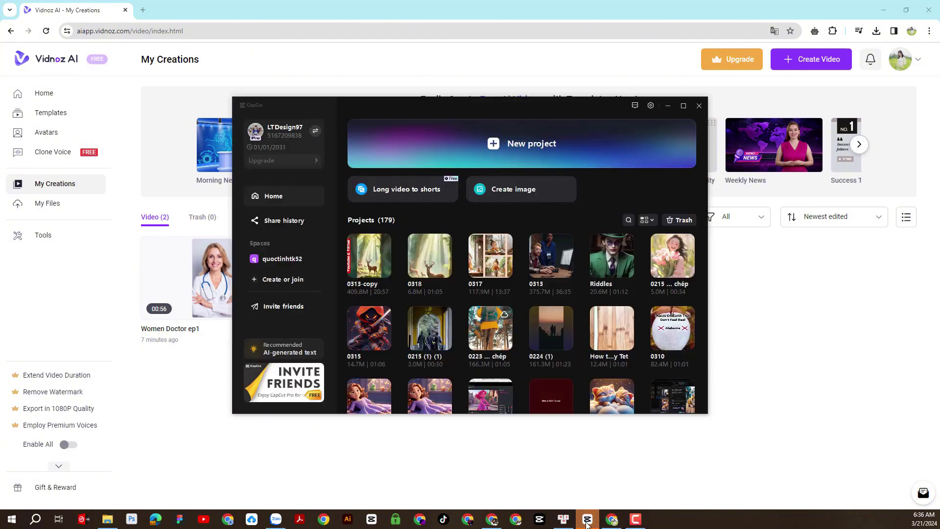
left_click(520, 143)
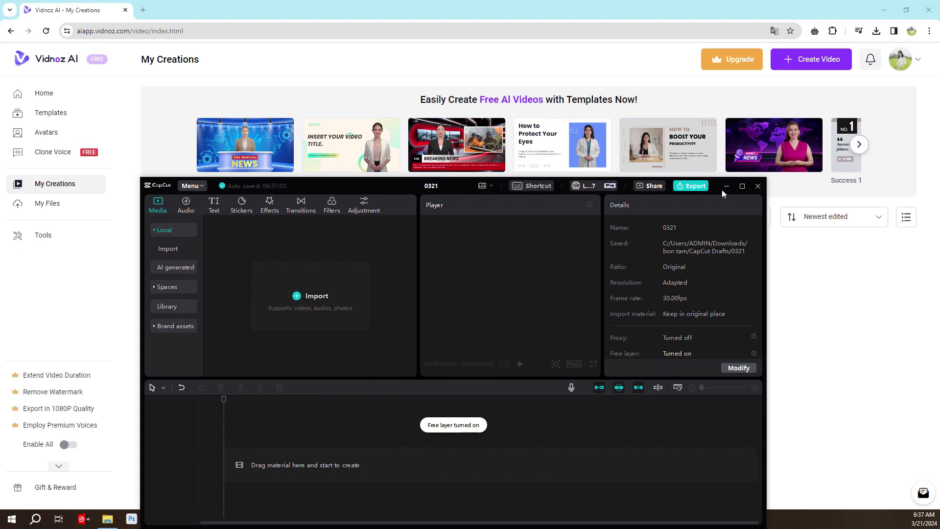
left_click(742, 186)
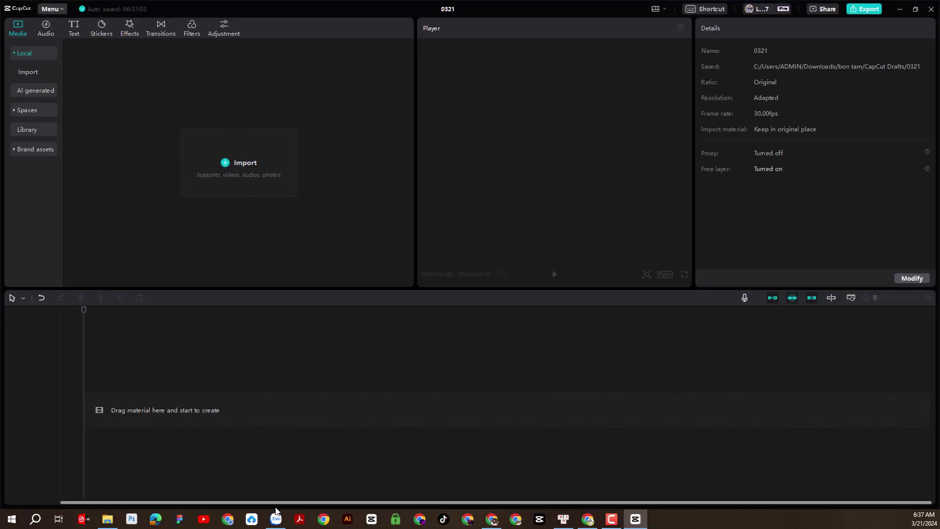
key("ctrl+z")
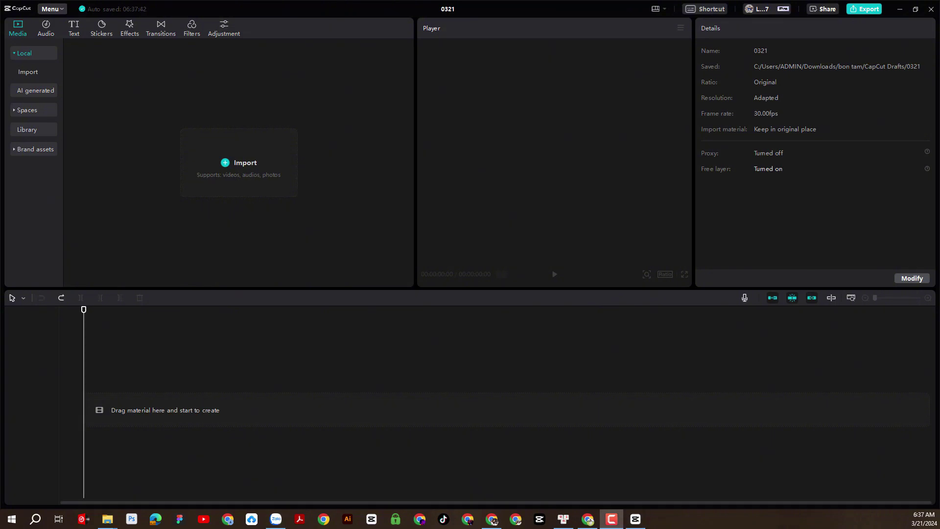
Step: Import Man Doctor ep1.mp4 and drag it onto the timeline
left_click(253, 169)
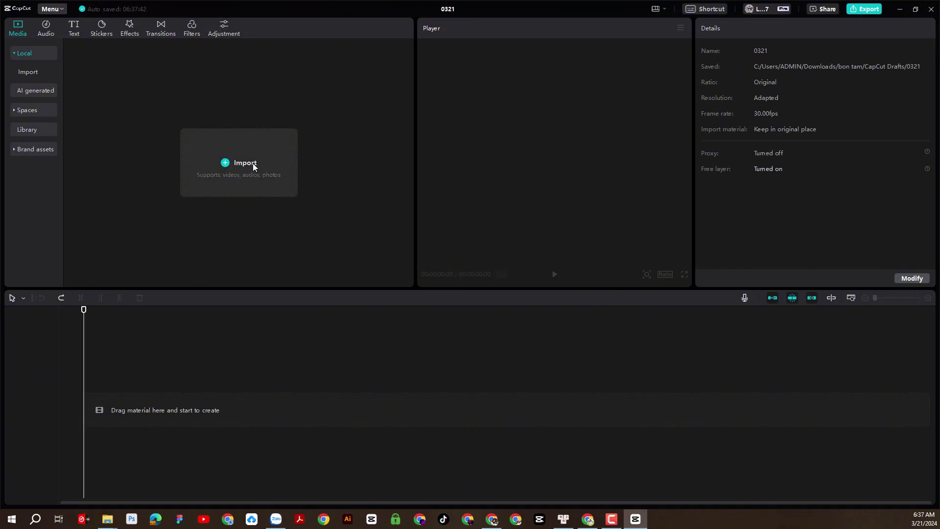
right_click(202, 127)
left_click(338, 132)
double_click(164, 170)
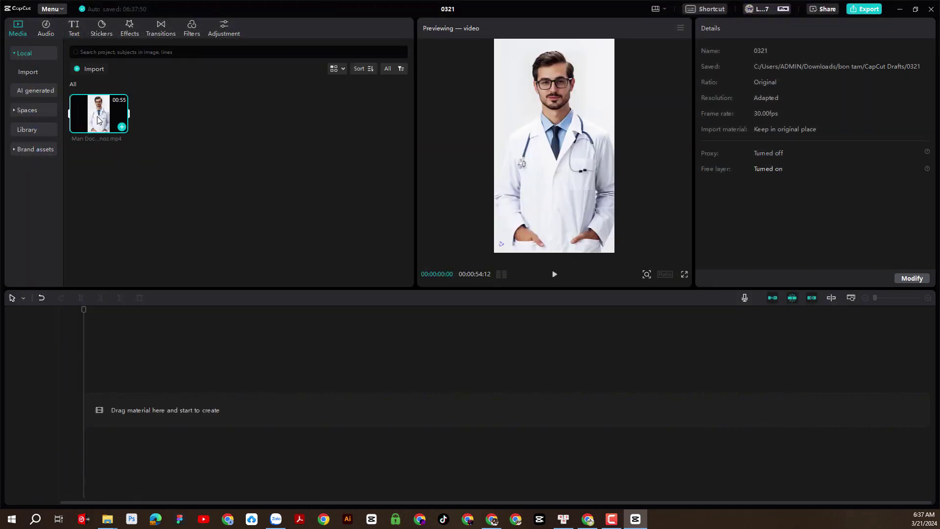
left_click_drag(97, 120, 103, 373)
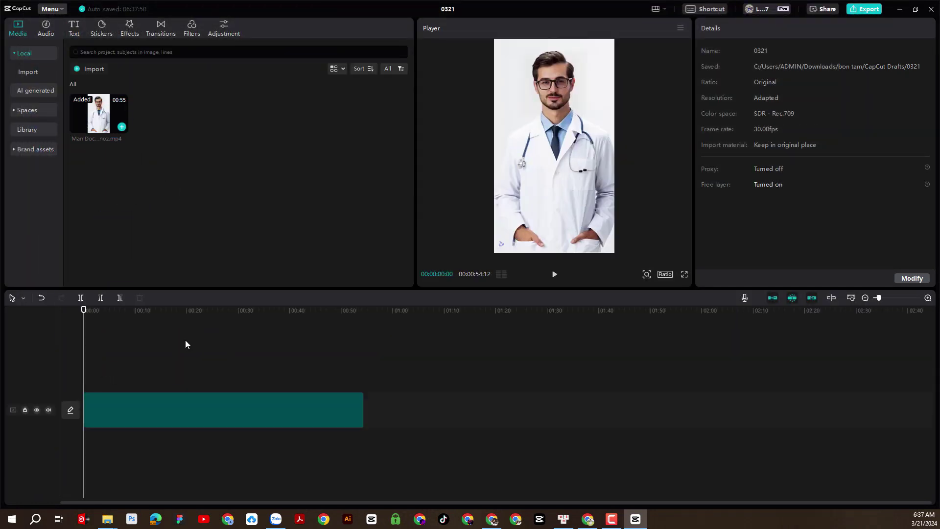
Step: Scale the doctor clip up to about 105–106% and recentre it in the frame
left_click(554, 275)
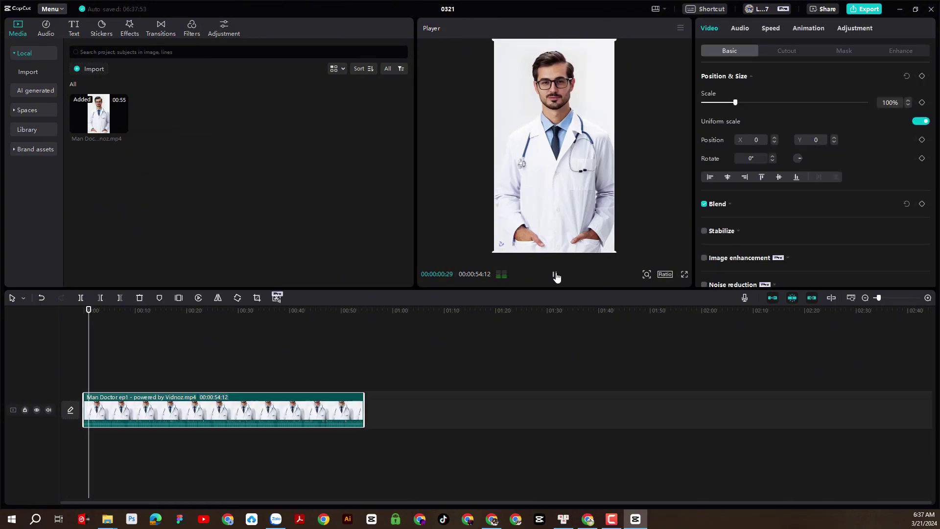
left_click(555, 275)
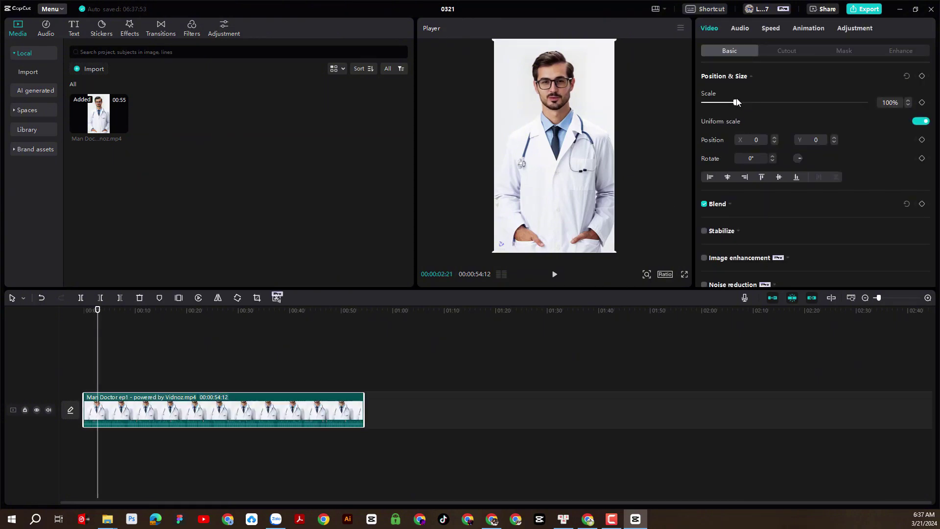
left_click_drag(735, 103, 737, 104)
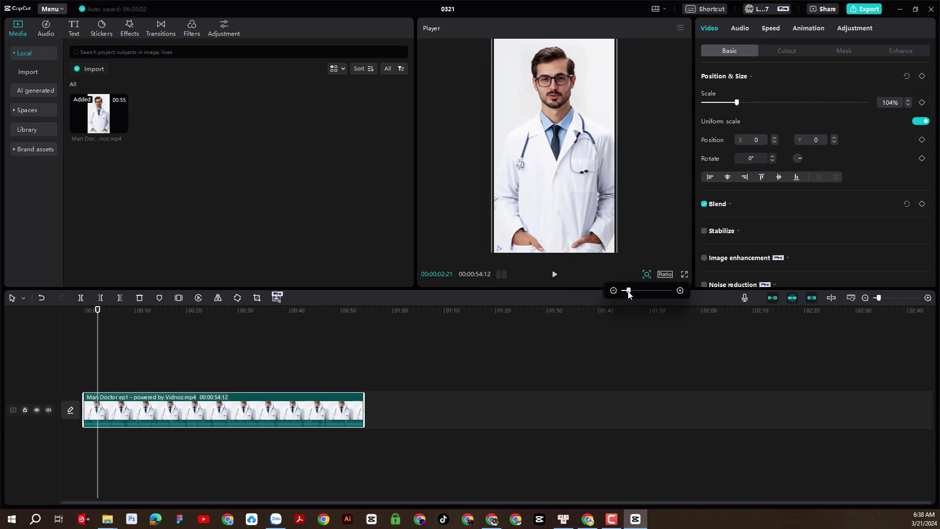
left_click_drag(629, 292, 626, 292)
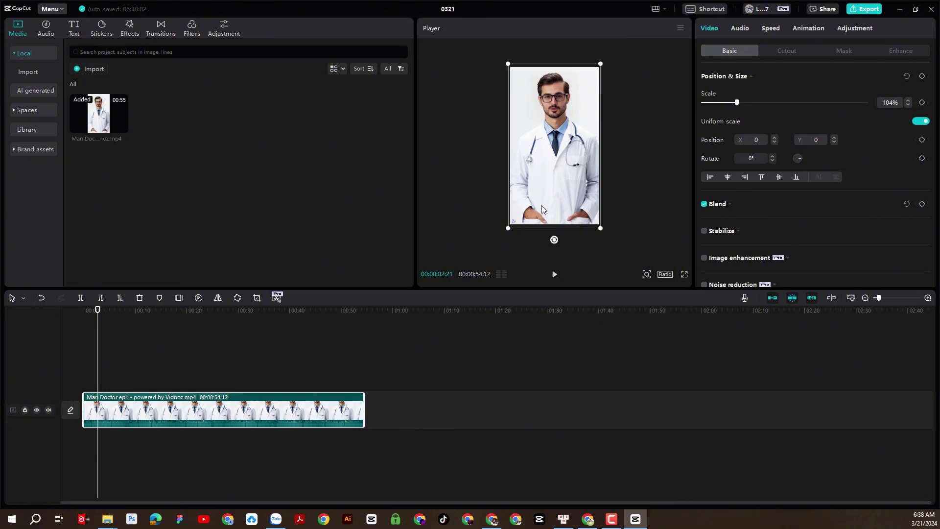
left_click_drag(546, 189, 544, 189)
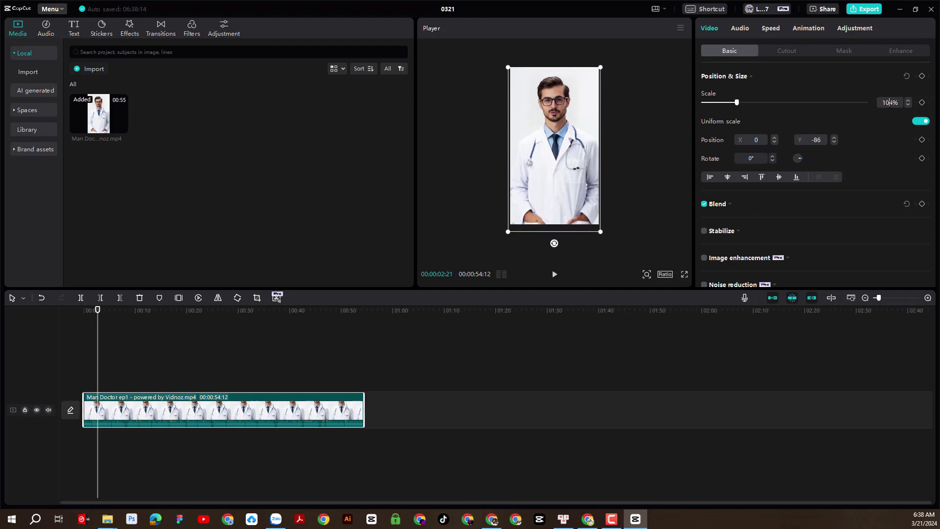
key("BackSpace")
key("BackSpace")
type("5")
key("Return")
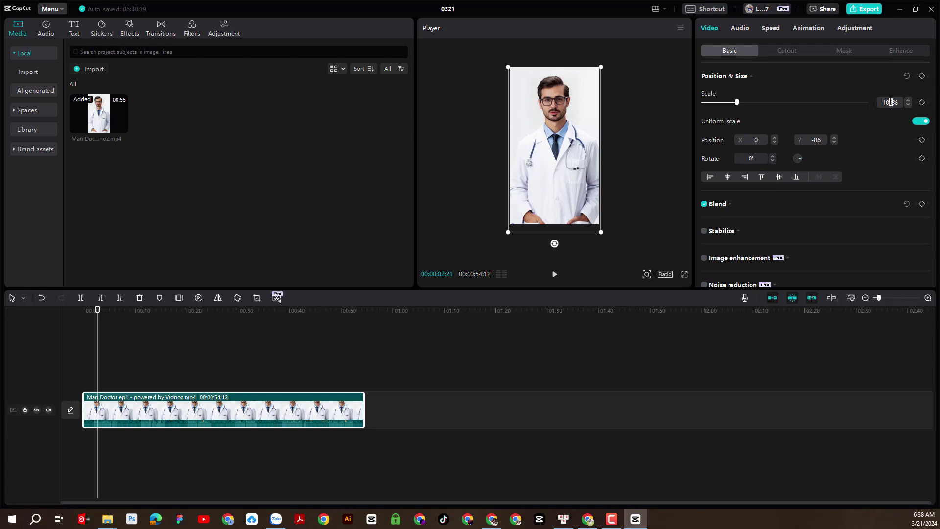
scroll(890, 102, "up", 1)
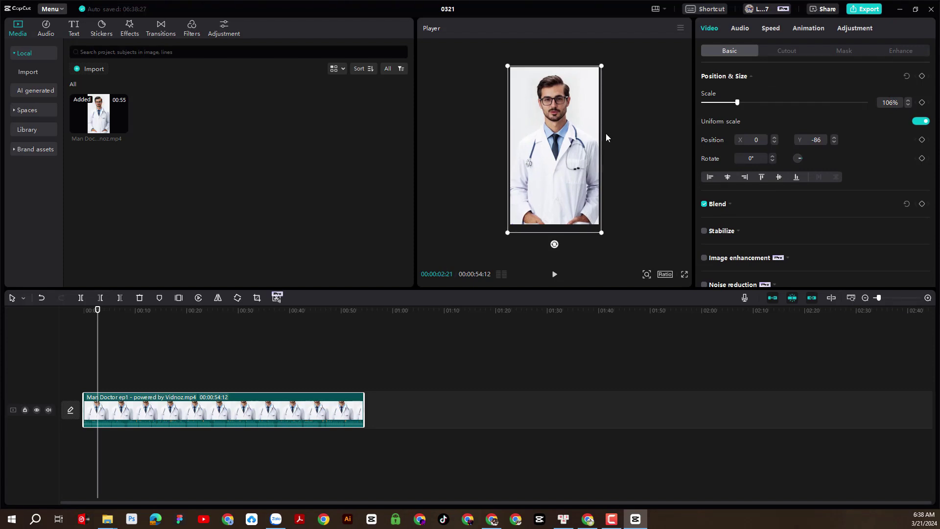
Step: Deselect the clip and widen and heighten the preview player panel
left_click(652, 143)
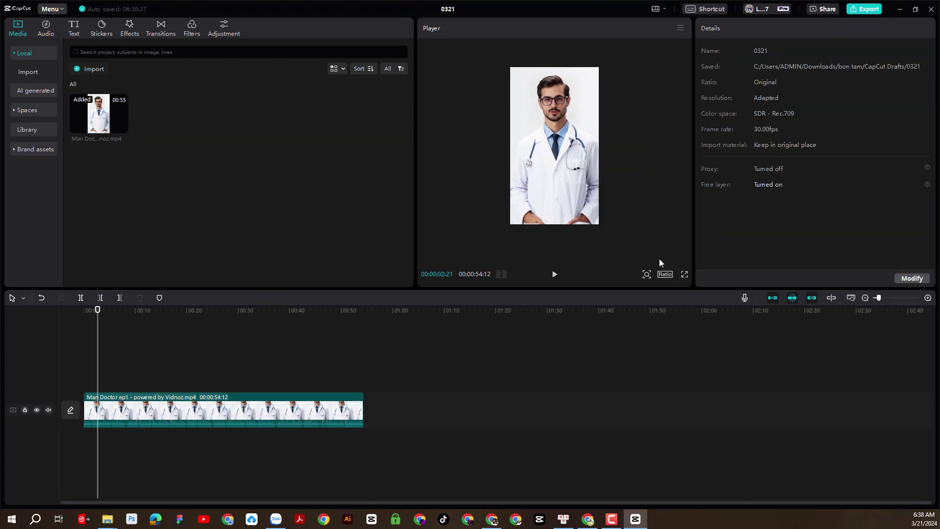
left_click_drag(416, 176, 375, 177)
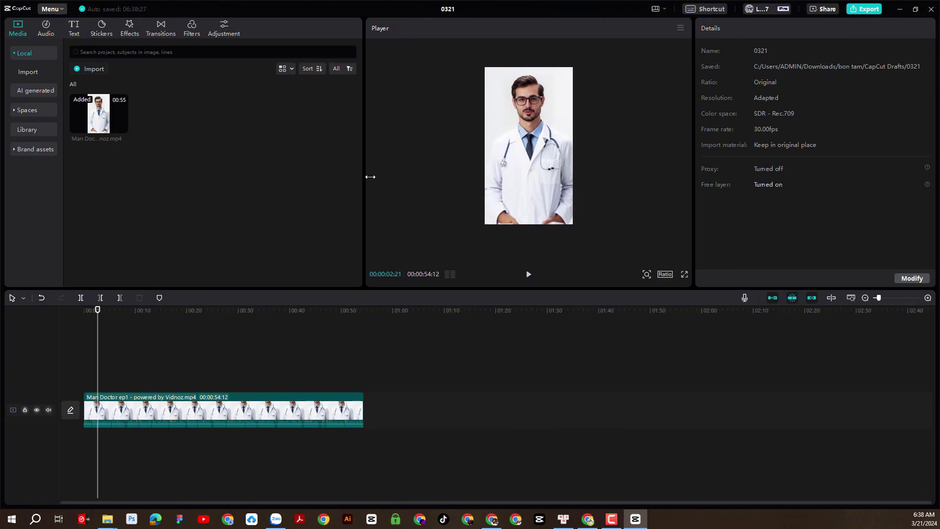
left_click_drag(591, 287, 590, 349)
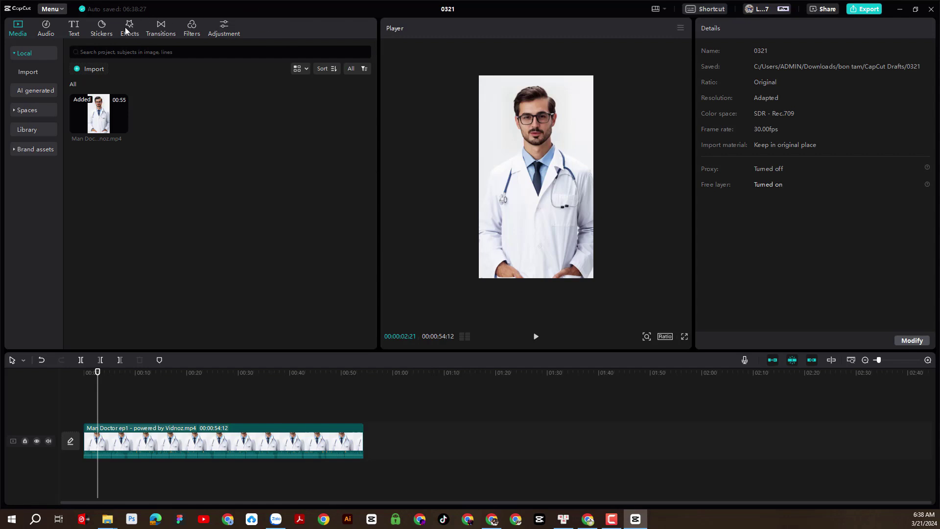
Step: Generate auto captions for the doctor clip with English as source language
left_click(79, 32)
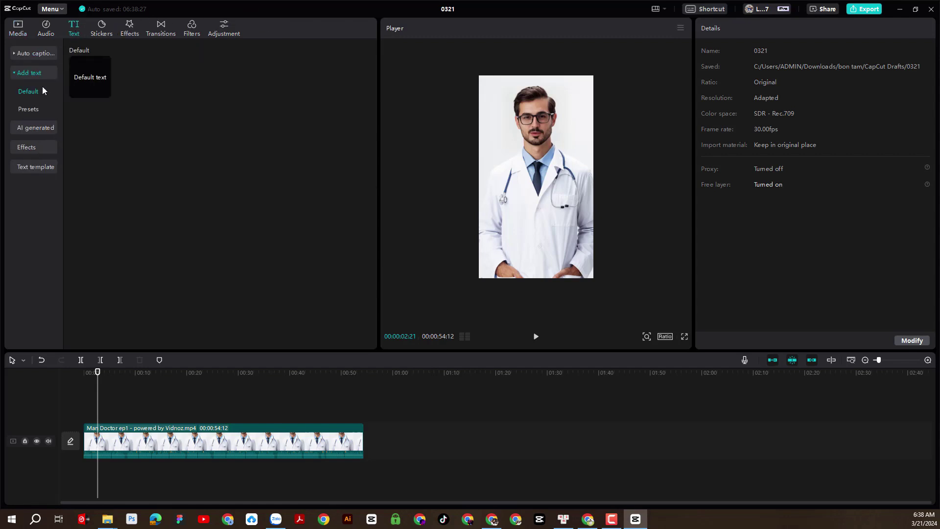
left_click(16, 55)
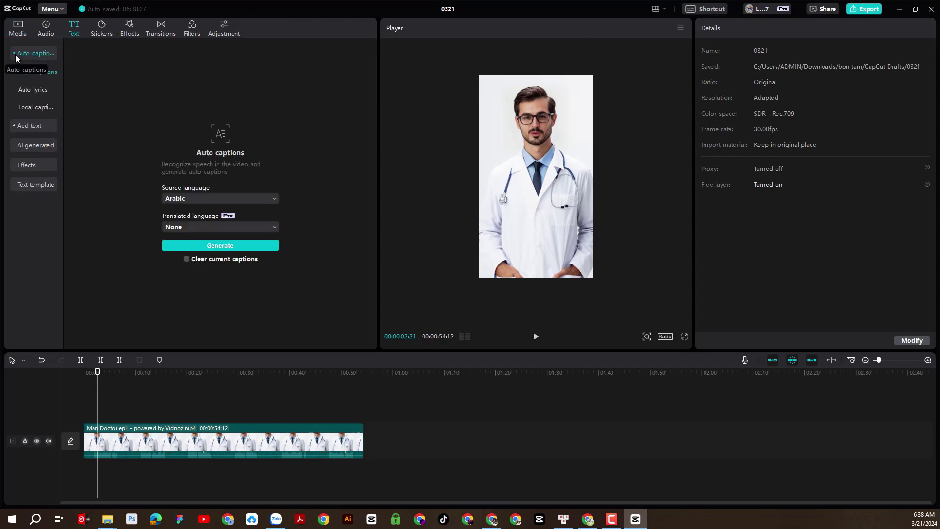
left_click(208, 194)
left_click(193, 293)
left_click(248, 246)
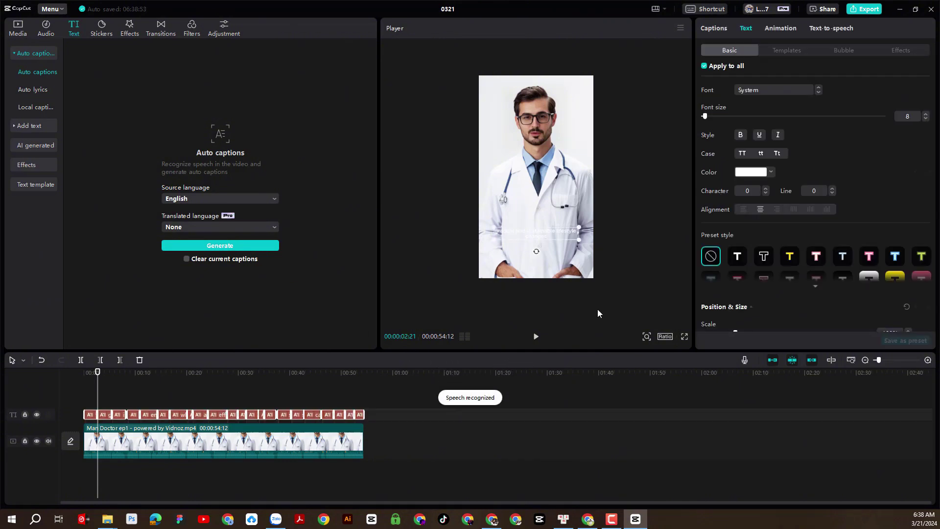
Step: Preview the captions and apply the THE QUICK BROWN FOX template to all of them
left_click(535, 336)
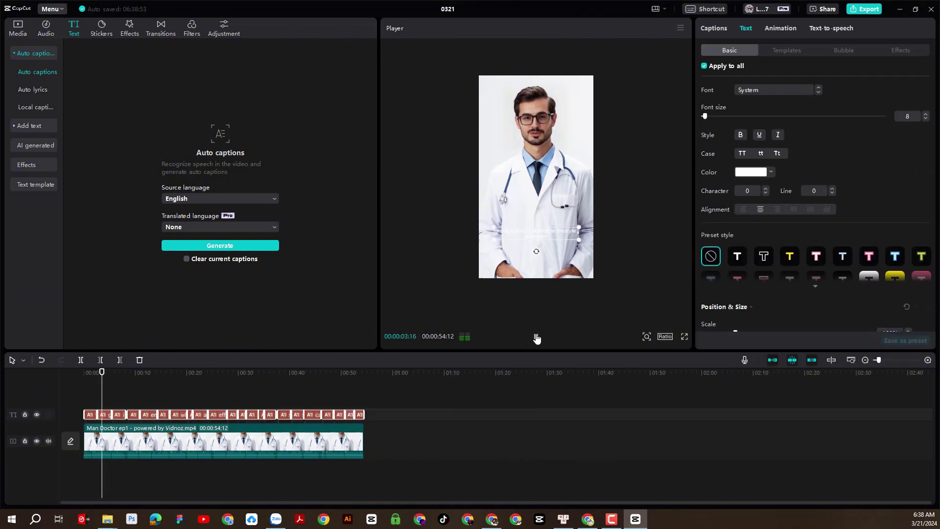
left_click(536, 338)
left_click(814, 287)
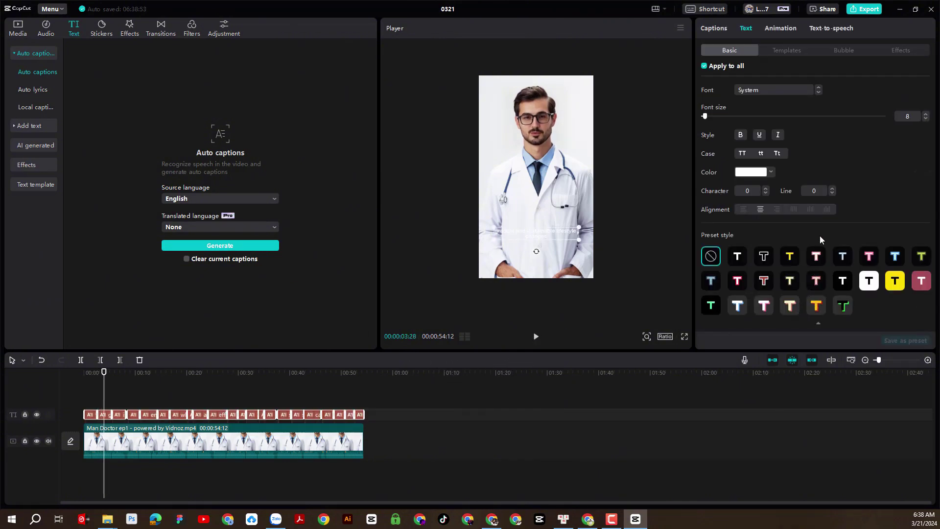
left_click(783, 51)
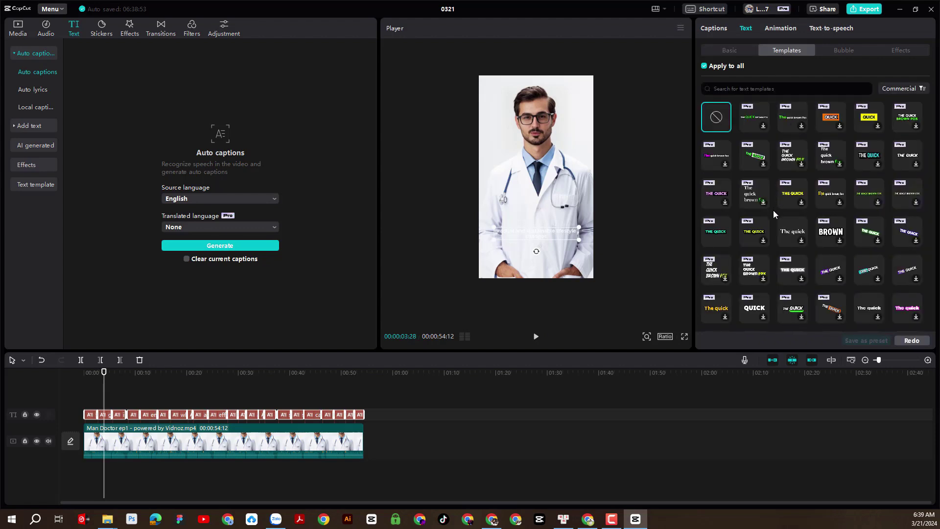
scroll(773, 210, "down", 3)
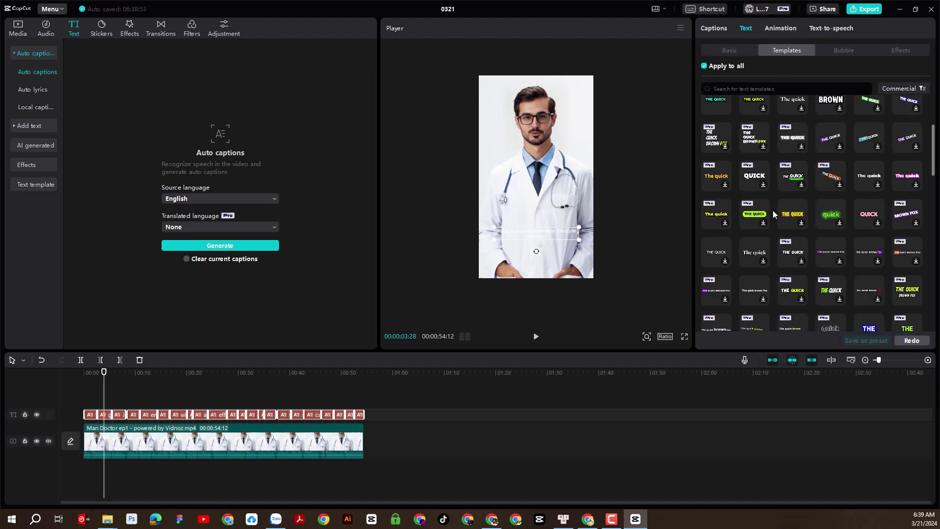
scroll(772, 211, "down", 1)
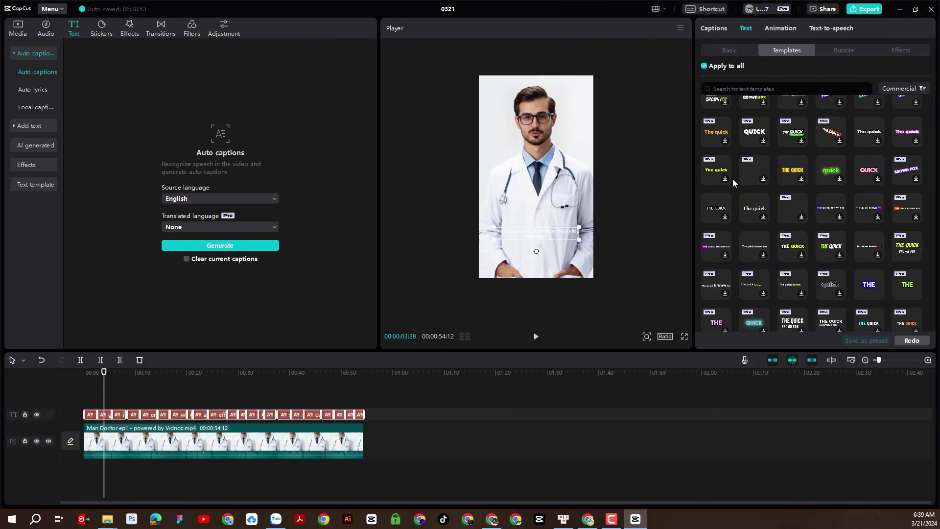
scroll(742, 234, "down", 2)
scroll(741, 234, "down", 2)
scroll(742, 234, "down", 2)
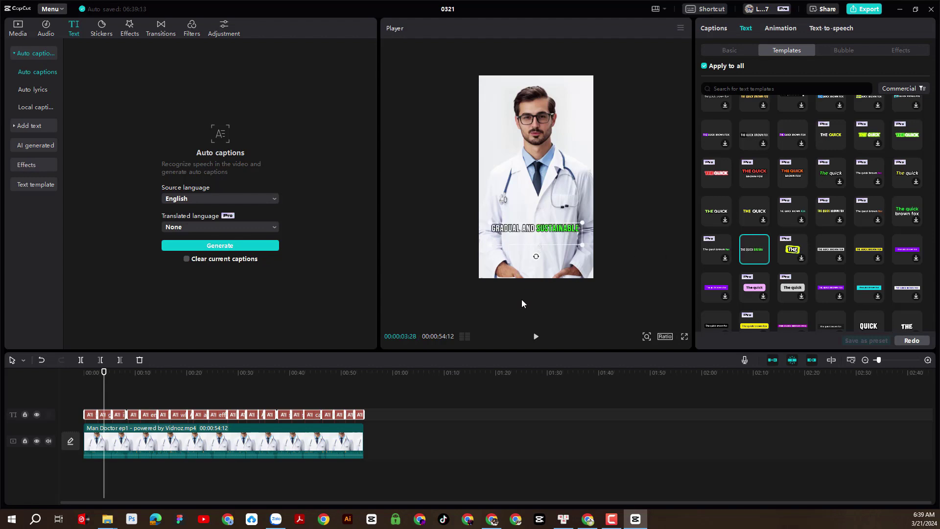
left_click(535, 338)
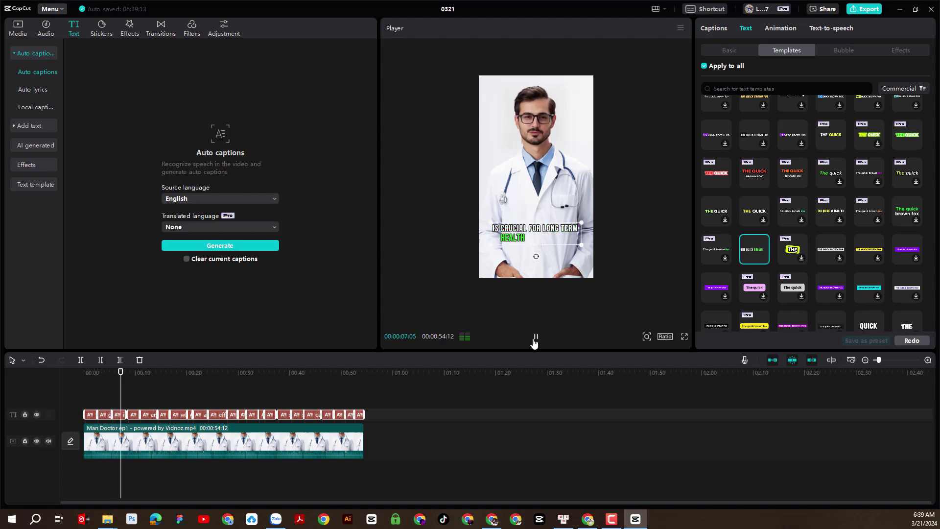
left_click(592, 307)
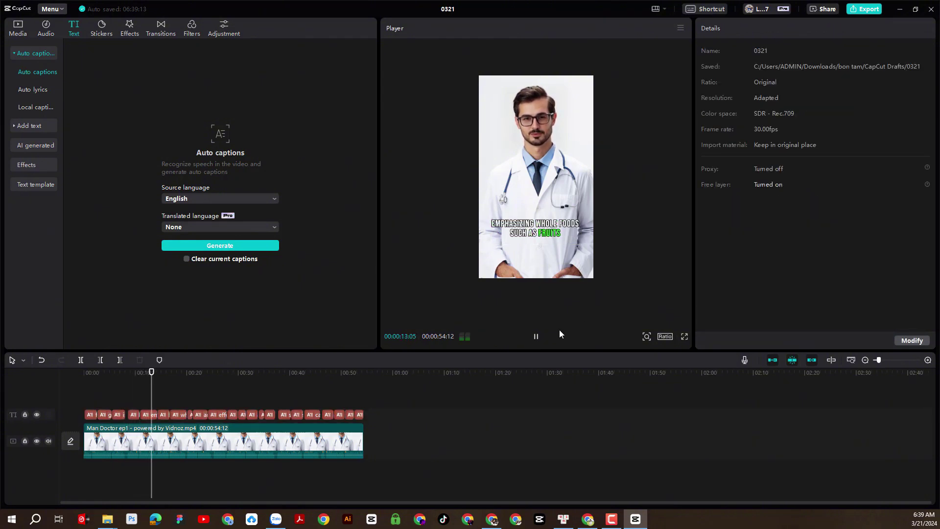
left_click(536, 335)
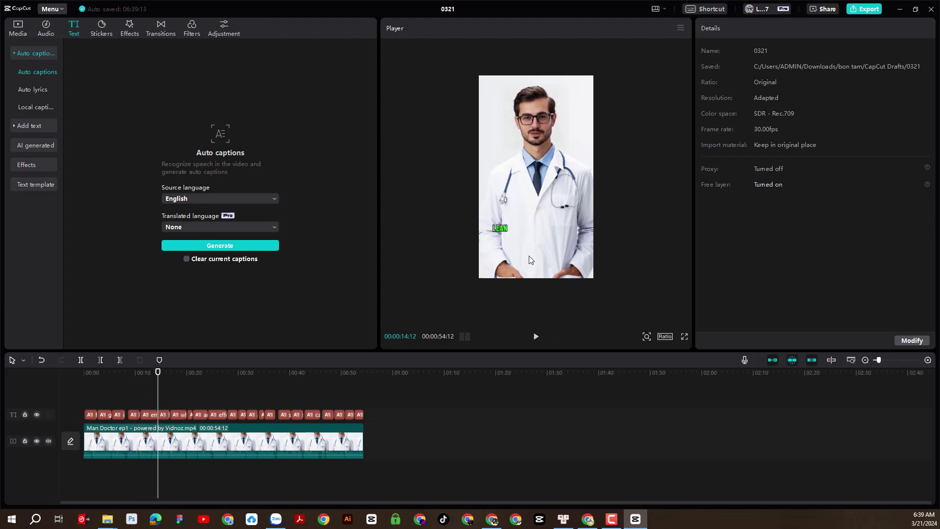
left_click(359, 415)
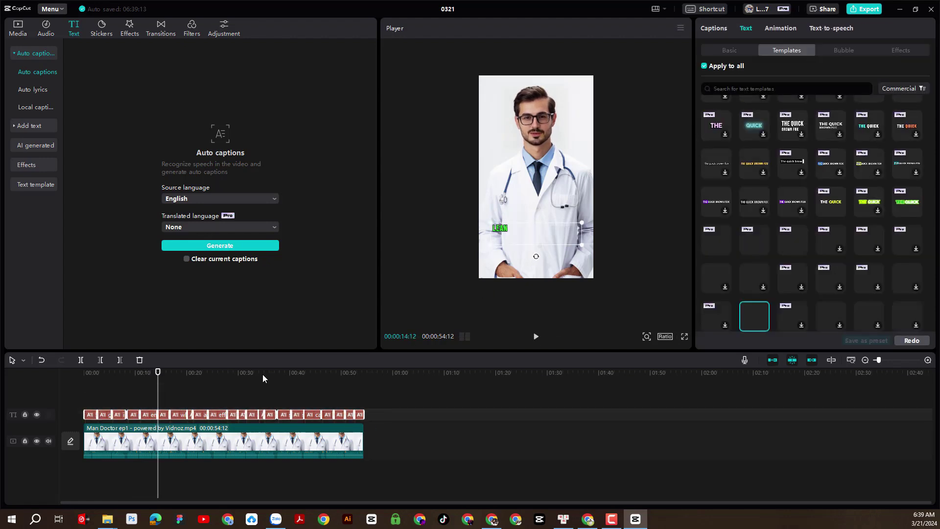
scroll(833, 209, "down", 2)
scroll(827, 259, "down", 1)
scroll(827, 259, "down", 1)
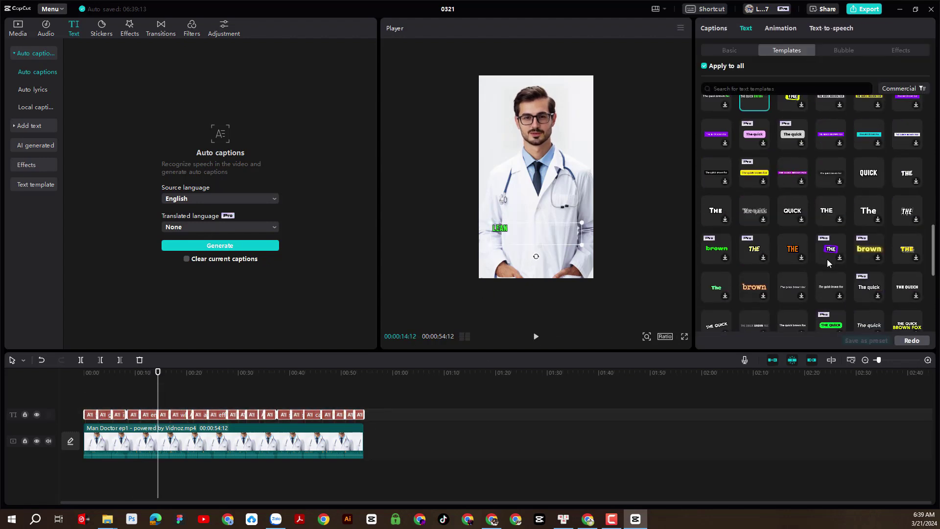
scroll(826, 259, "down", 2)
scroll(827, 259, "down", 1)
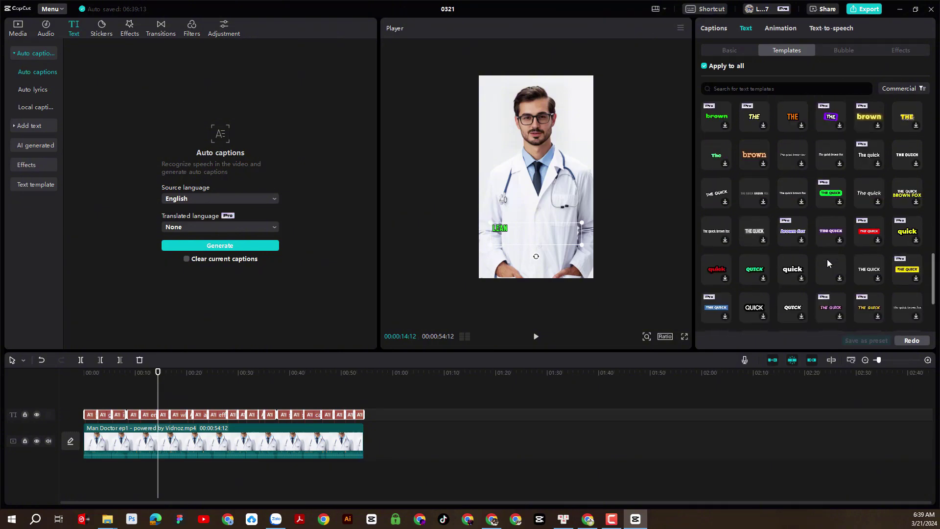
scroll(827, 263, "down", 2)
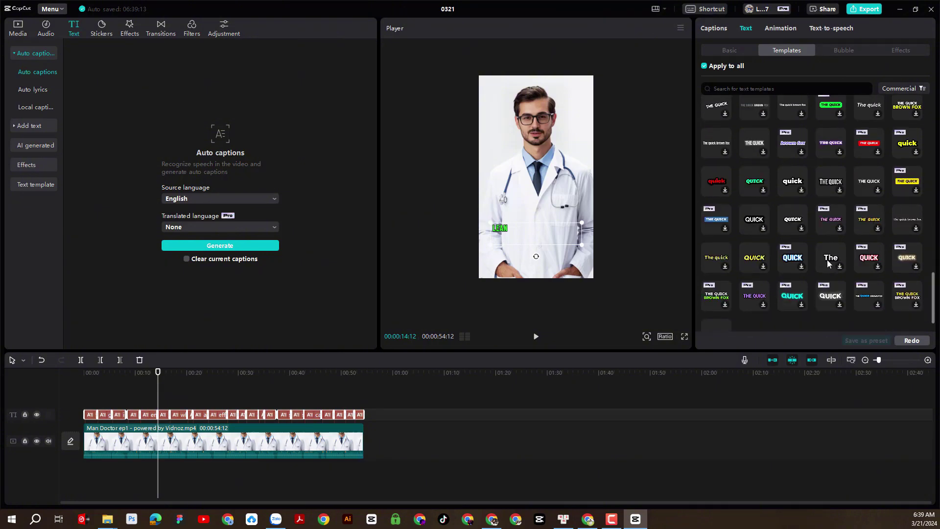
scroll(828, 259, "down", 1)
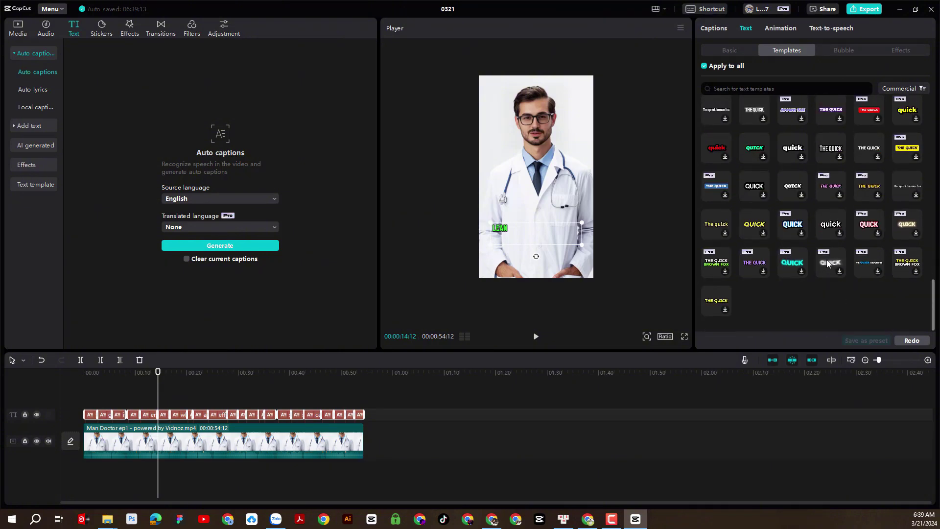
scroll(827, 262, "up", 3)
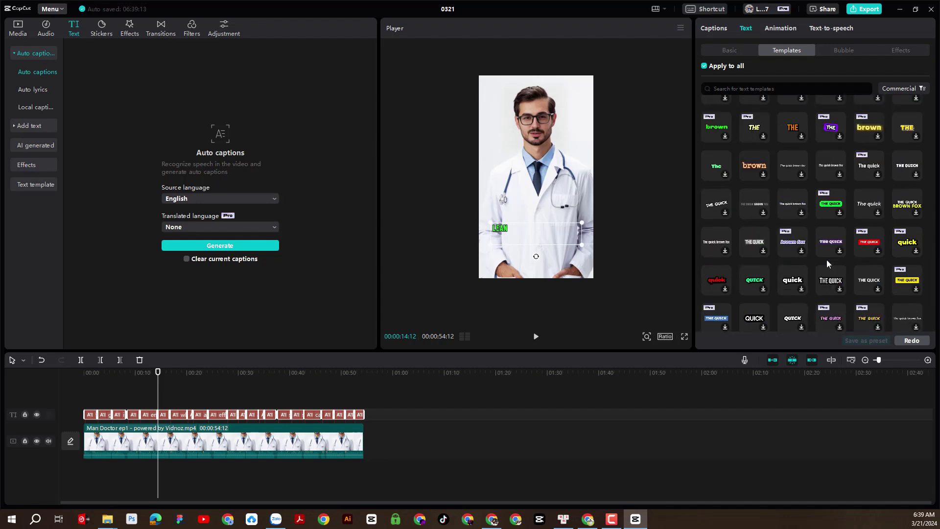
scroll(827, 263, "up", 1)
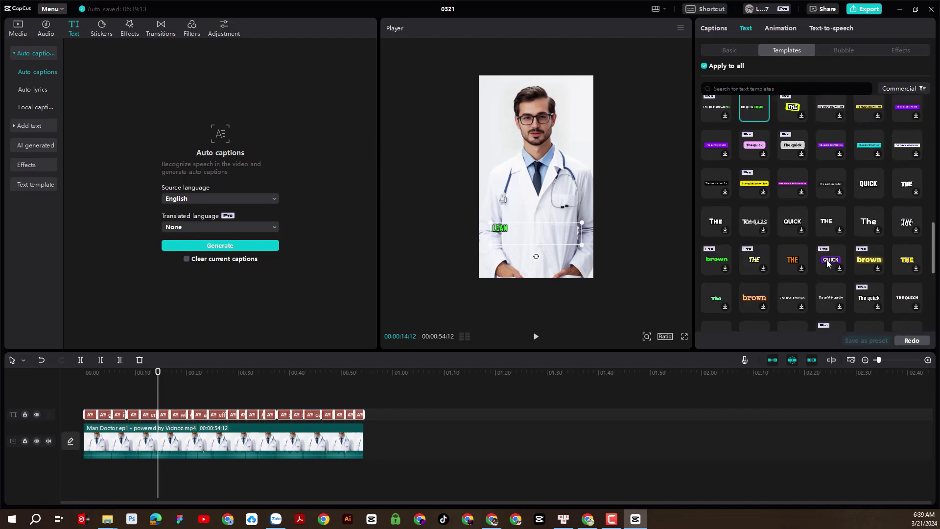
left_click(906, 248)
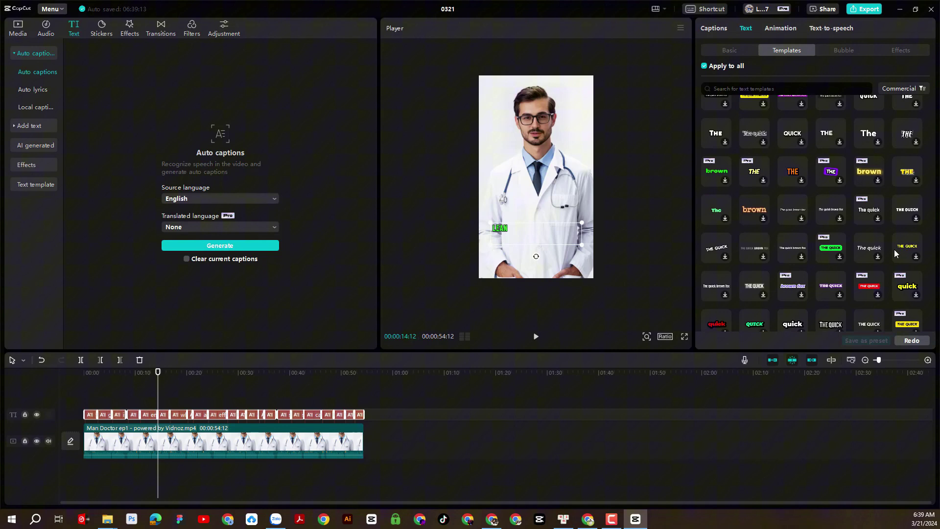
Step: Review the yellow-styled captions by replaying from an earlier point
left_click(659, 243)
left_click_drag(375, 416, 78, 390)
left_click(378, 404)
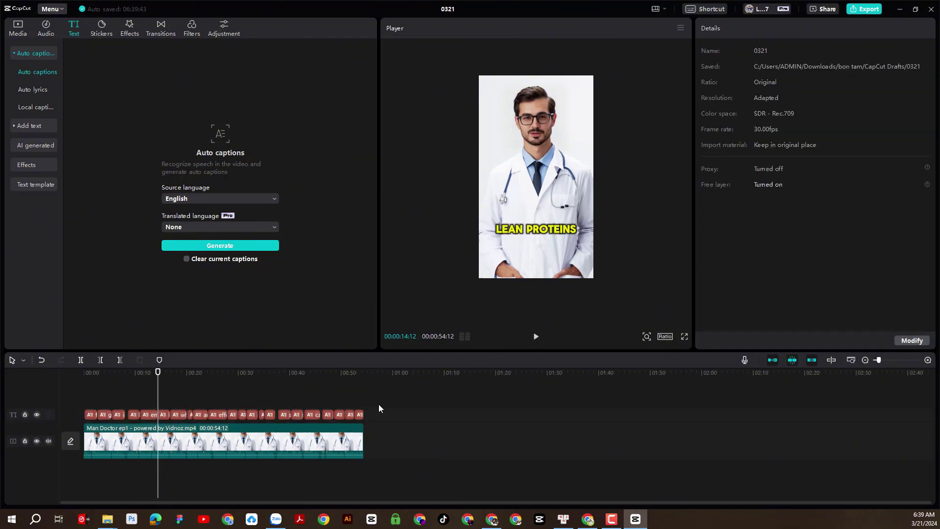
left_click_drag(342, 374, 112, 372)
left_click(536, 338)
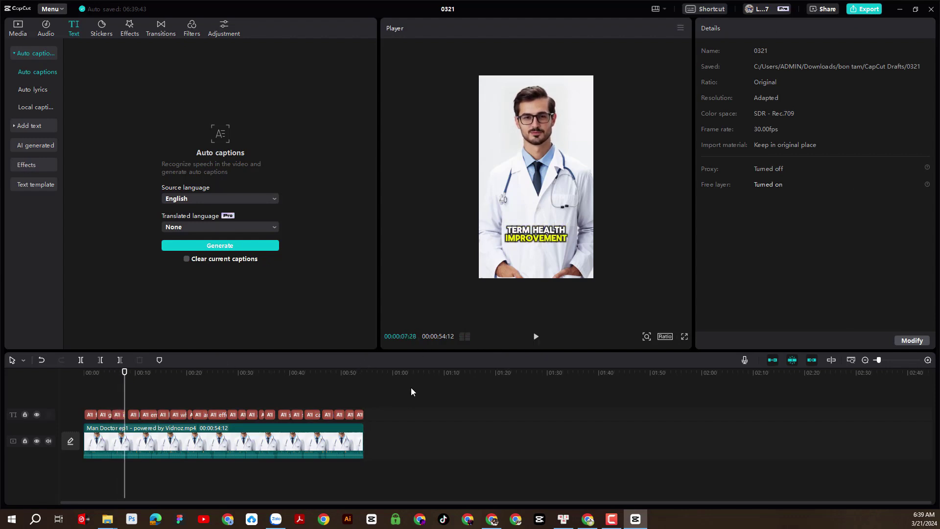
Step: Select all caption clips and set their highlight colour to a vivid green
left_click_drag(383, 417, 82, 393)
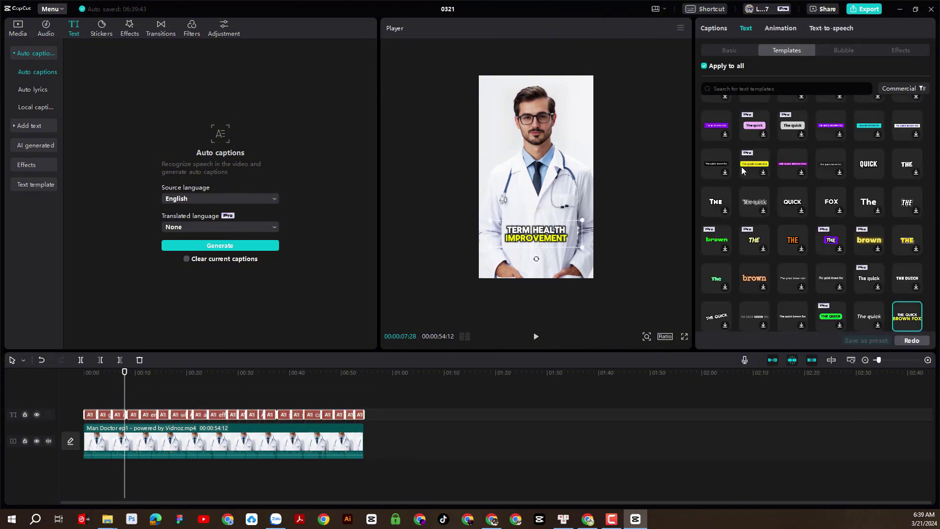
left_click(717, 48)
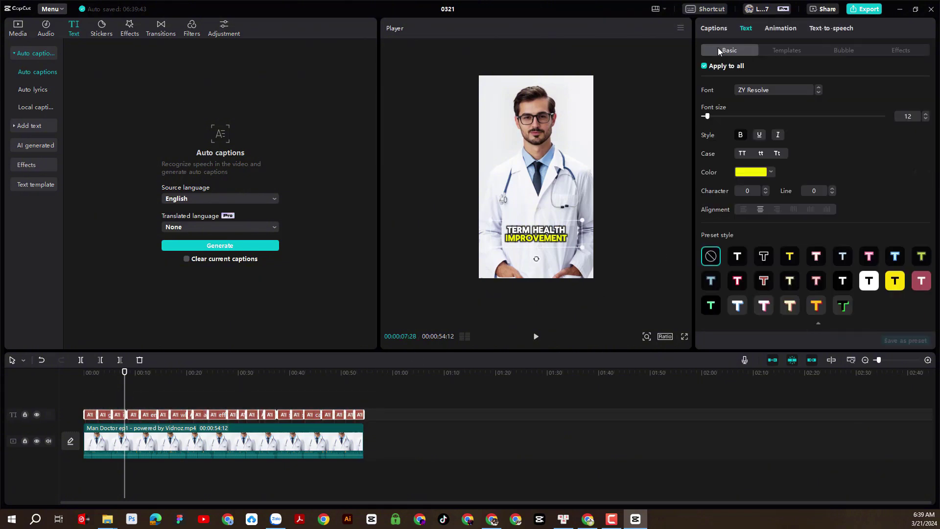
left_click(751, 176)
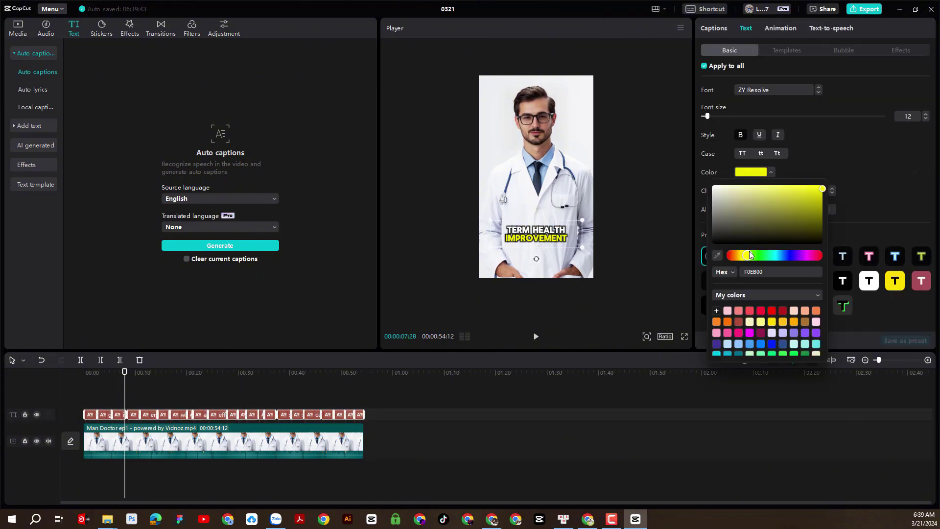
left_click_drag(756, 260, 769, 262)
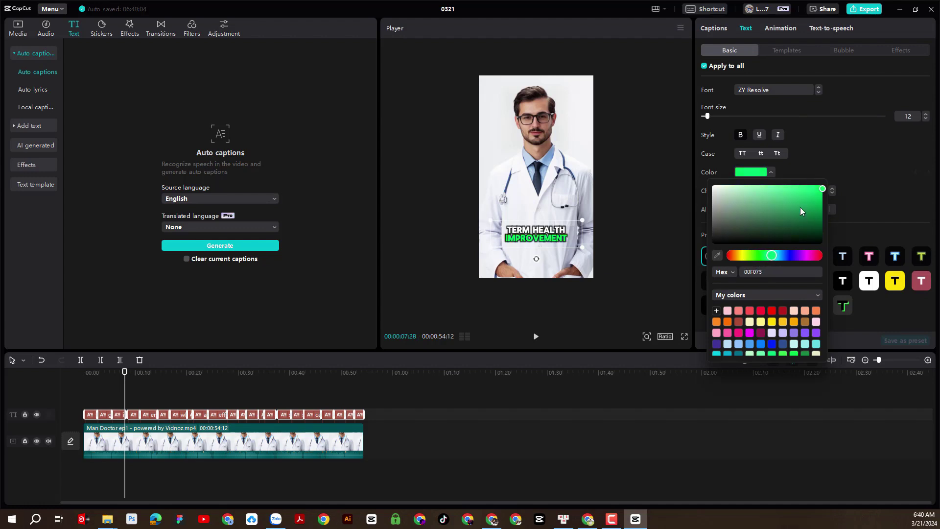
left_click_drag(810, 199, 826, 193)
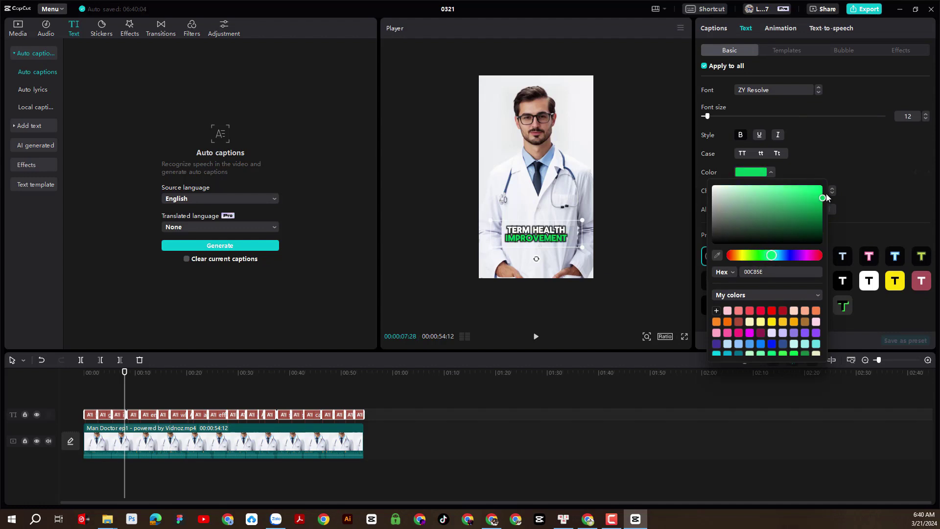
left_click(637, 224)
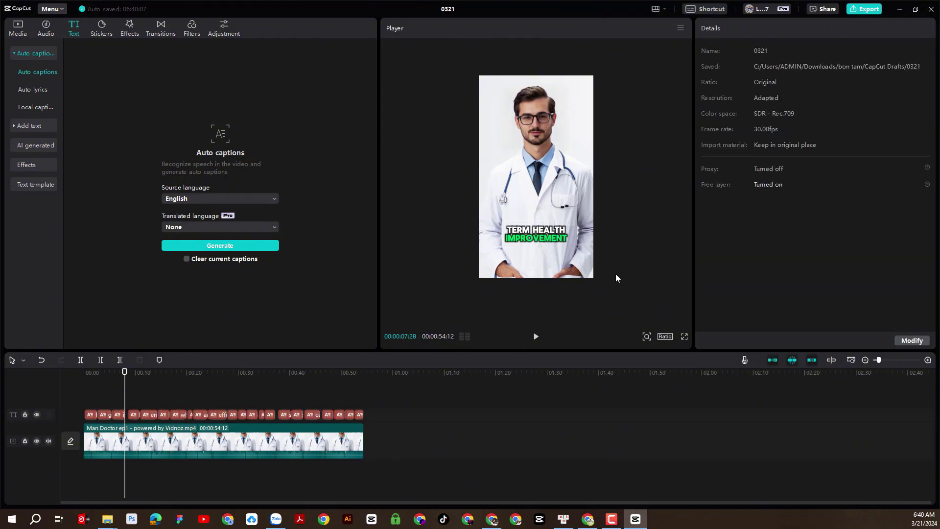
Step: Play back the green captions, scrub near the start, and open the Music library
left_click(536, 338)
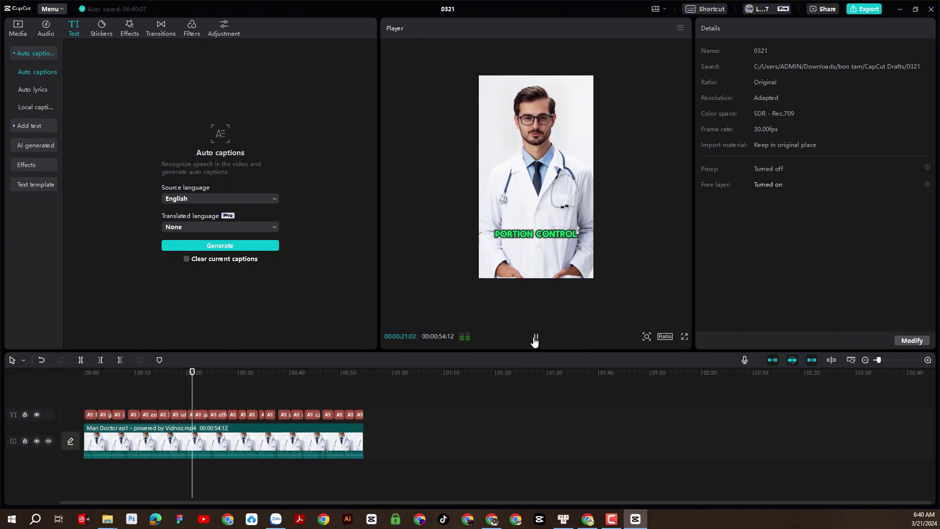
left_click(534, 338)
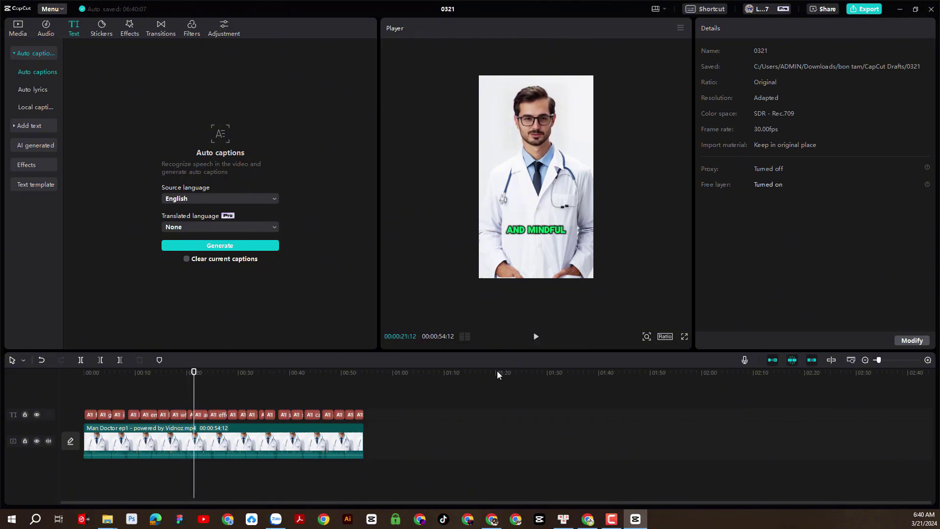
left_click(486, 385)
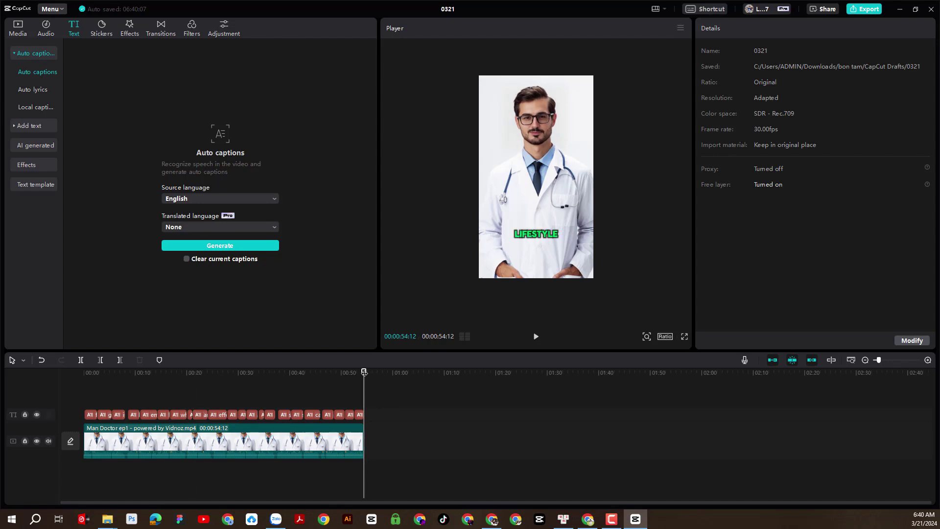
mouse_move(364, 372)
left_mouse_down()
mouse_move(116, 372)
mouse_move(200, 383)
mouse_move(111, 375)
left_mouse_up()
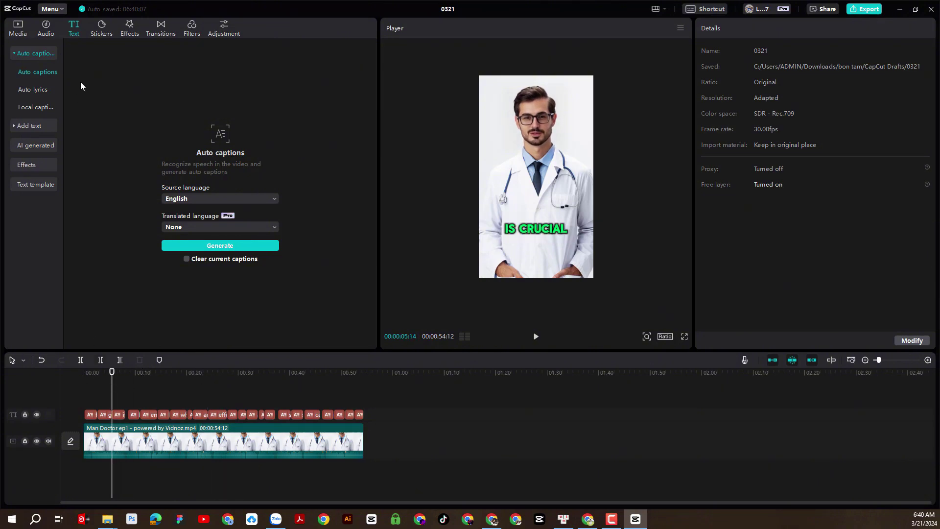
left_click(44, 35)
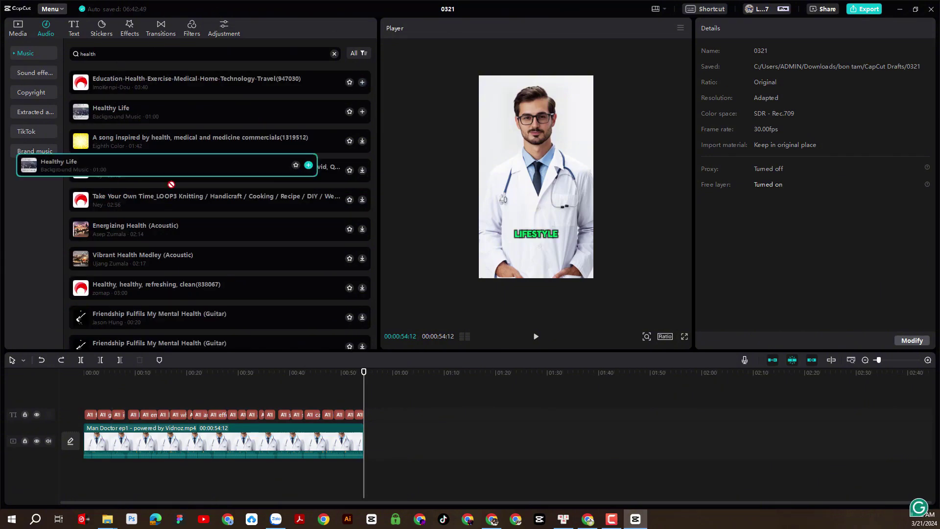
Step: Drag Healthy Life onto a new audio track, zoom in, and return to 00:00
left_click_drag(103, 115, 71, 480)
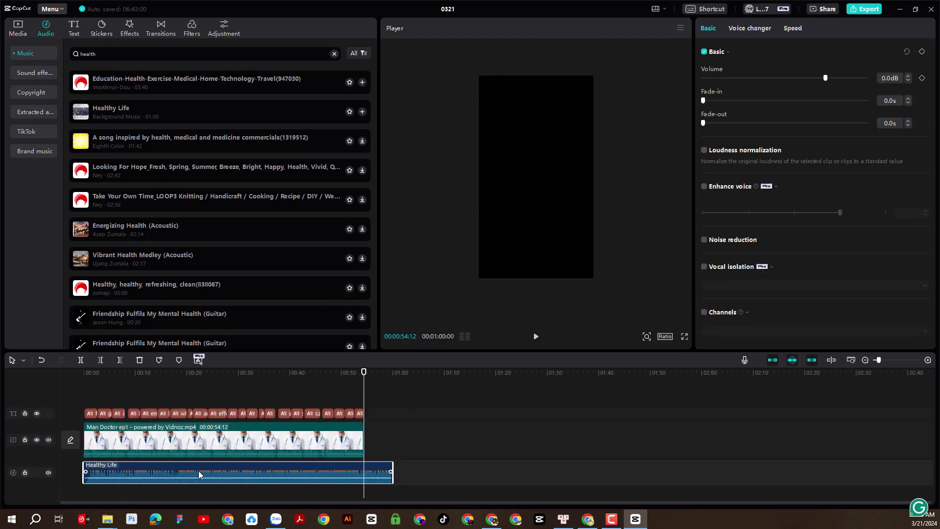
mouse_move(237, 472)
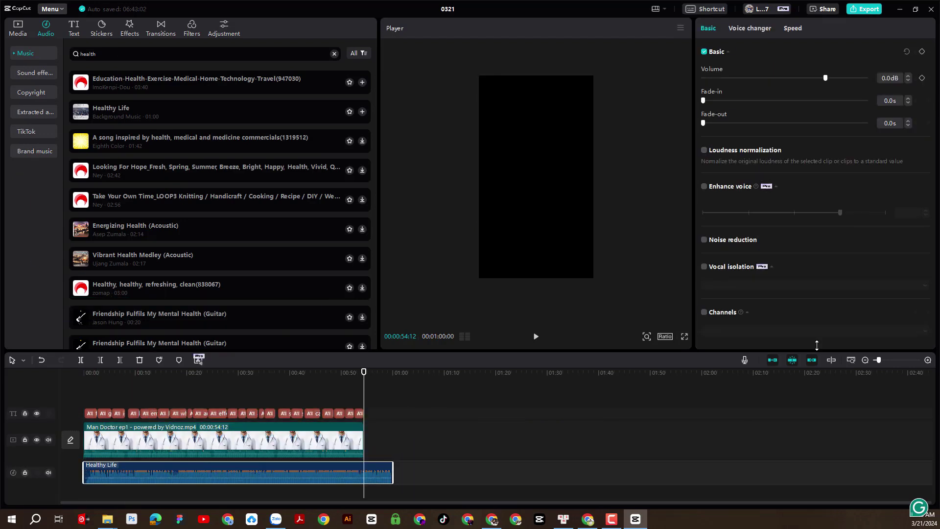
left_click(883, 360)
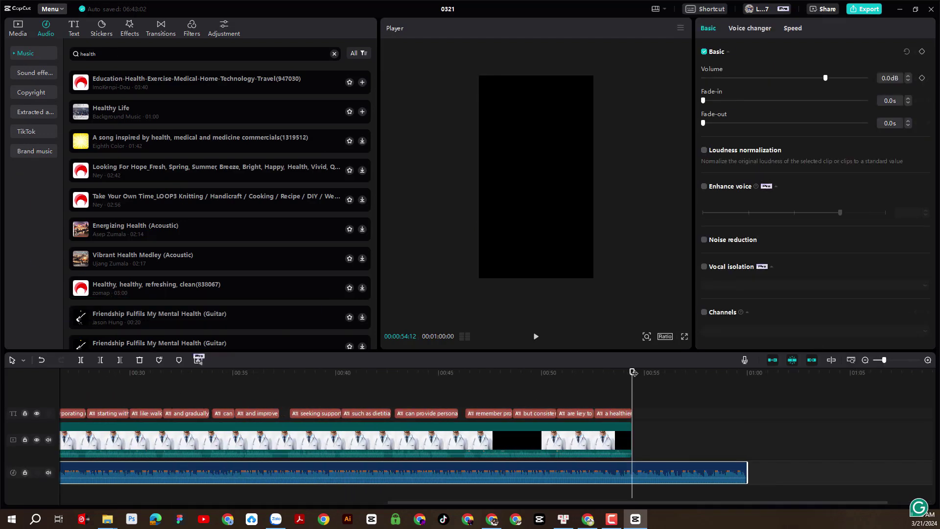
left_click_drag(634, 372, 2, 365)
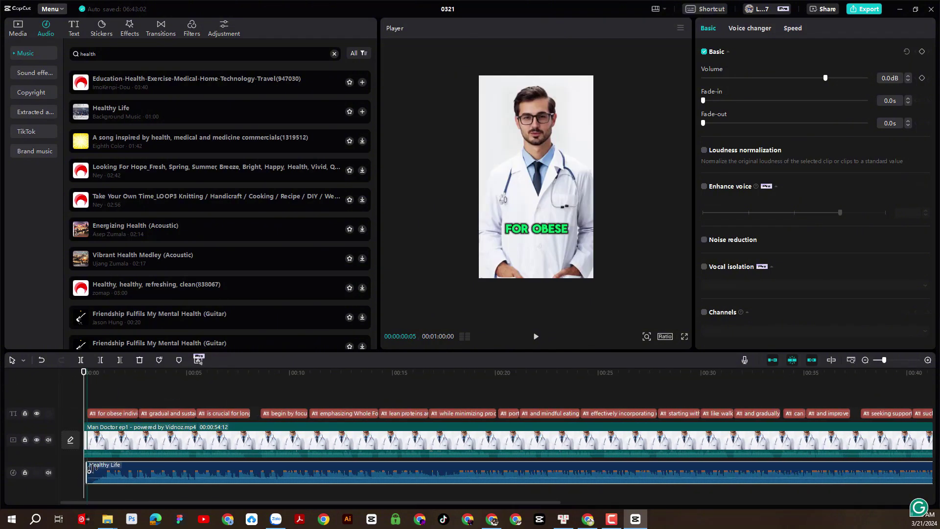
Step: Move the Healthy Life music to 00:00 and trim its end to the doctor video's end
left_click_drag(92, 470, 85, 470)
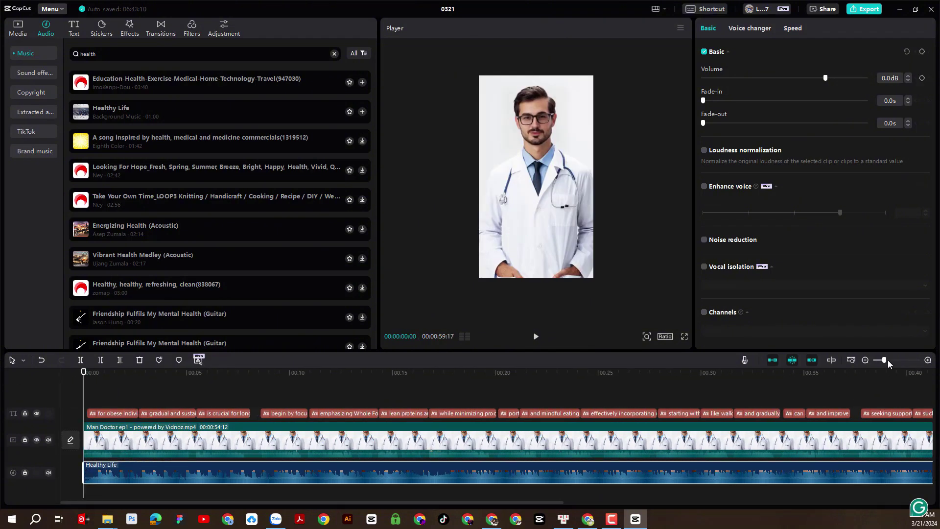
left_click_drag(887, 359, 880, 361)
left_click_drag(464, 374, 483, 375)
left_click_drag(520, 468, 484, 469)
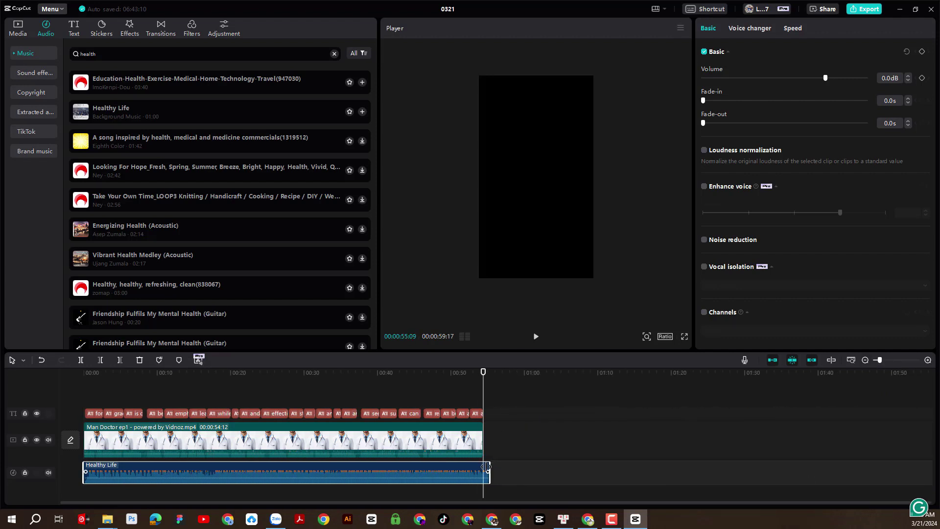
left_click_drag(483, 374, 128, 374)
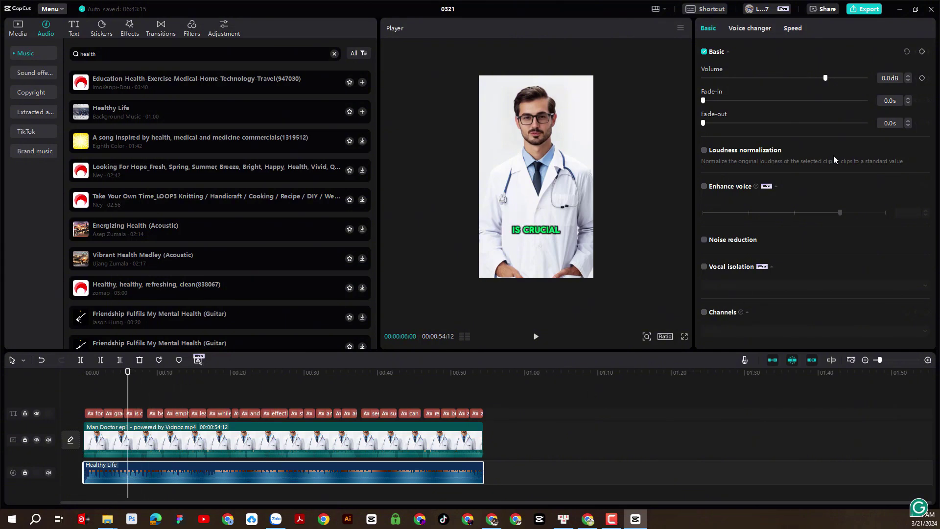
Step: Lower the background music volume to -5.7 dB
left_click_drag(821, 77, 810, 78)
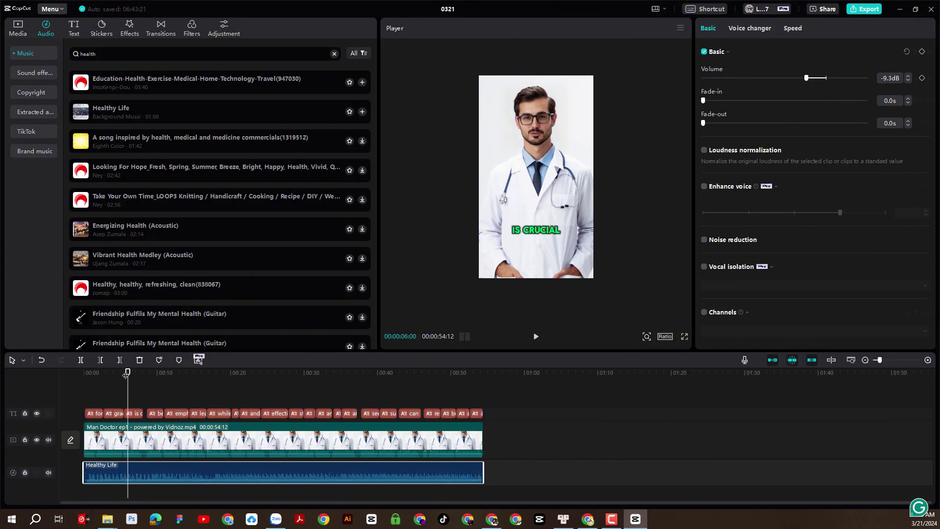
left_click_drag(126, 375, 77, 378)
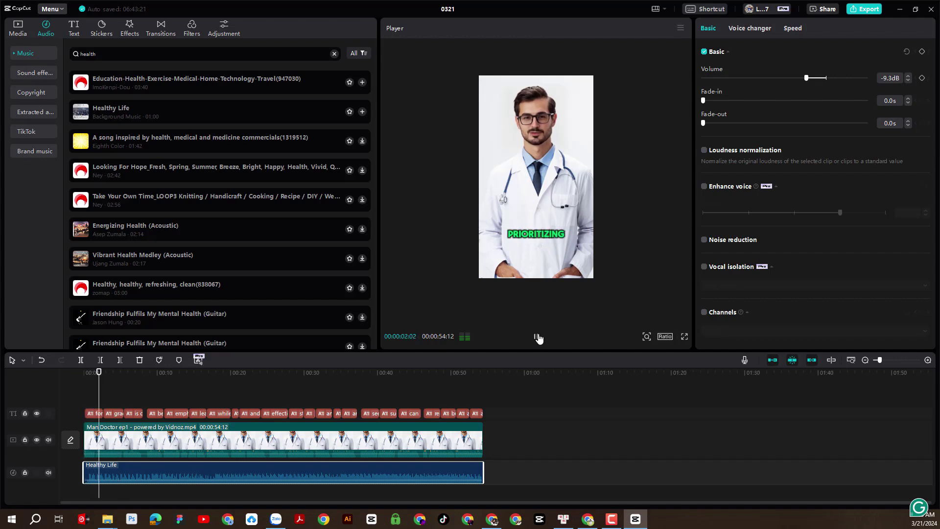
left_click_drag(806, 78, 814, 78)
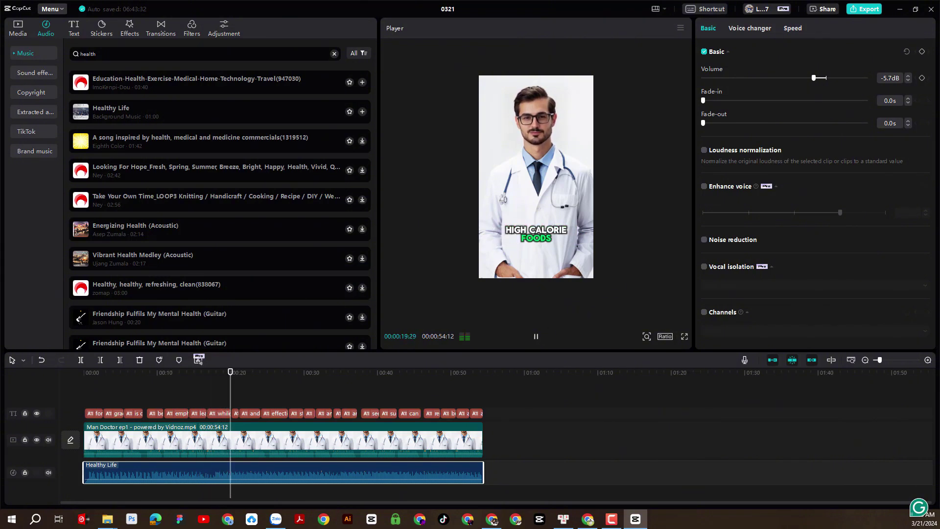
Step: Pause the preview and open Export with Caption exporting turned off for the 1080p mp4
left_click(536, 336)
left_click(867, 9)
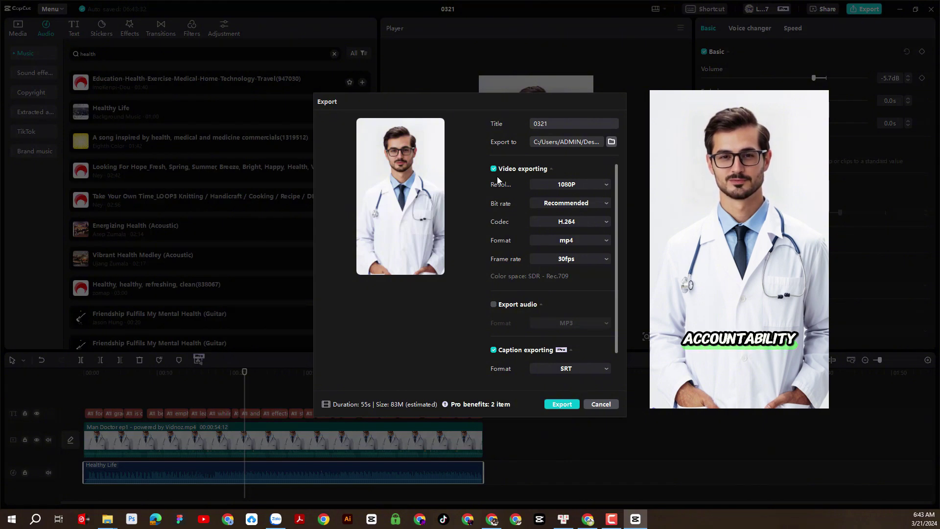
left_click(493, 351)
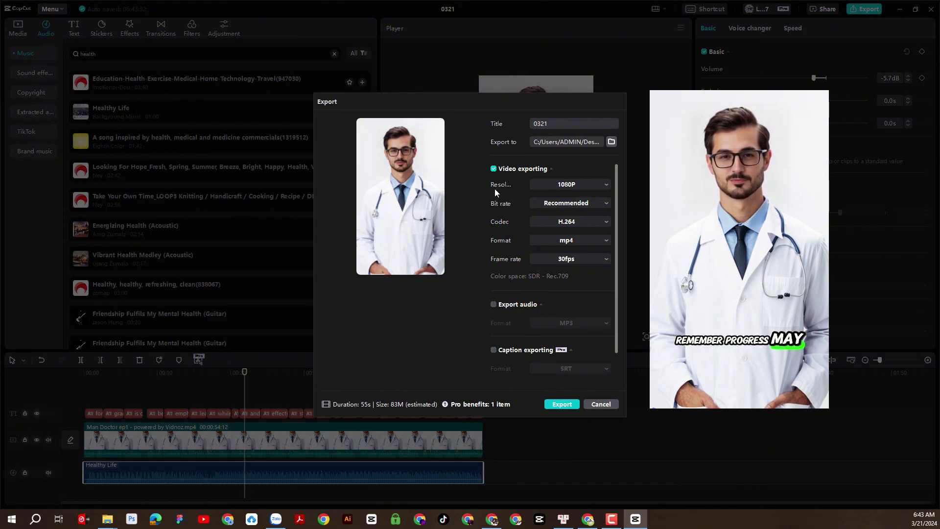